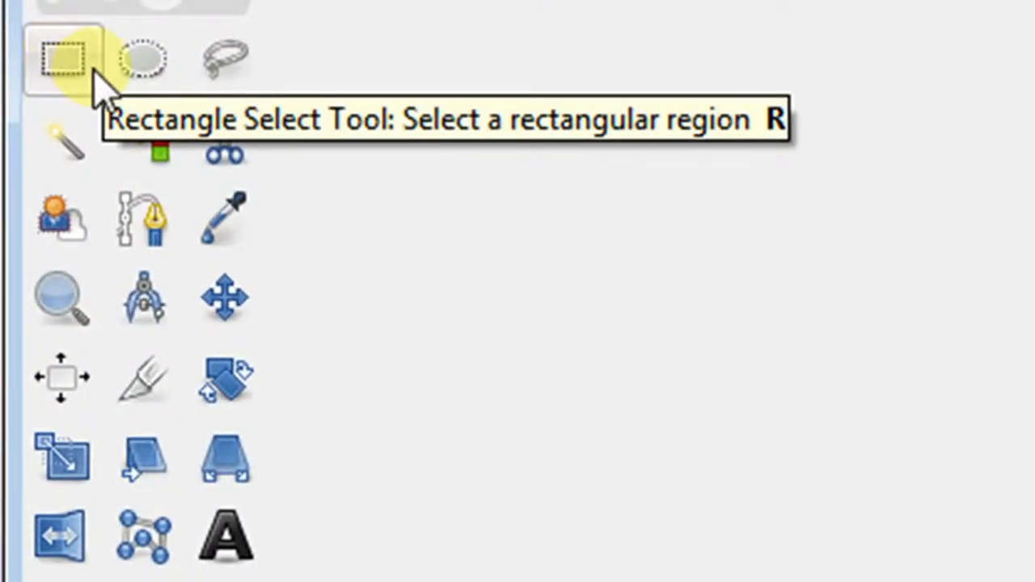
- Examine the descriptions of the toolbox's selection tools, including Free Select, Fuzzy Select, Select by Color and Scissors Select
left_click(154, 85)
left_click(209, 73)
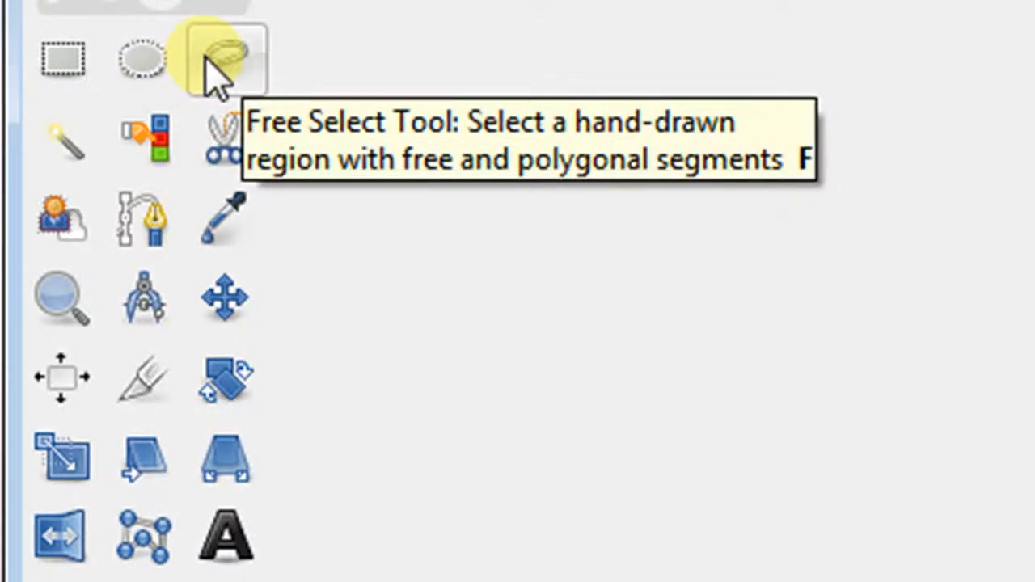
left_click(84, 139)
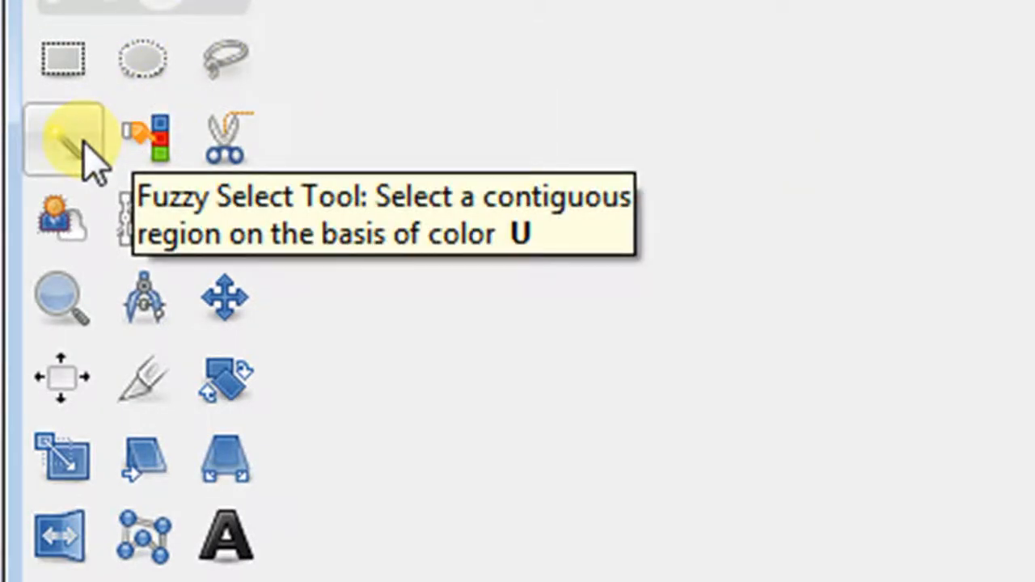
left_click(161, 164)
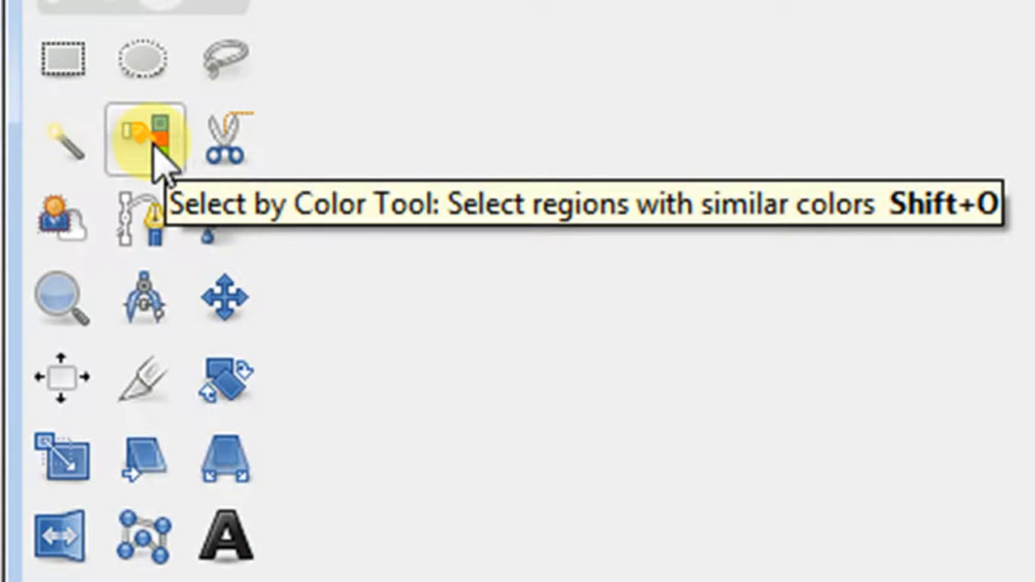
left_click(211, 139)
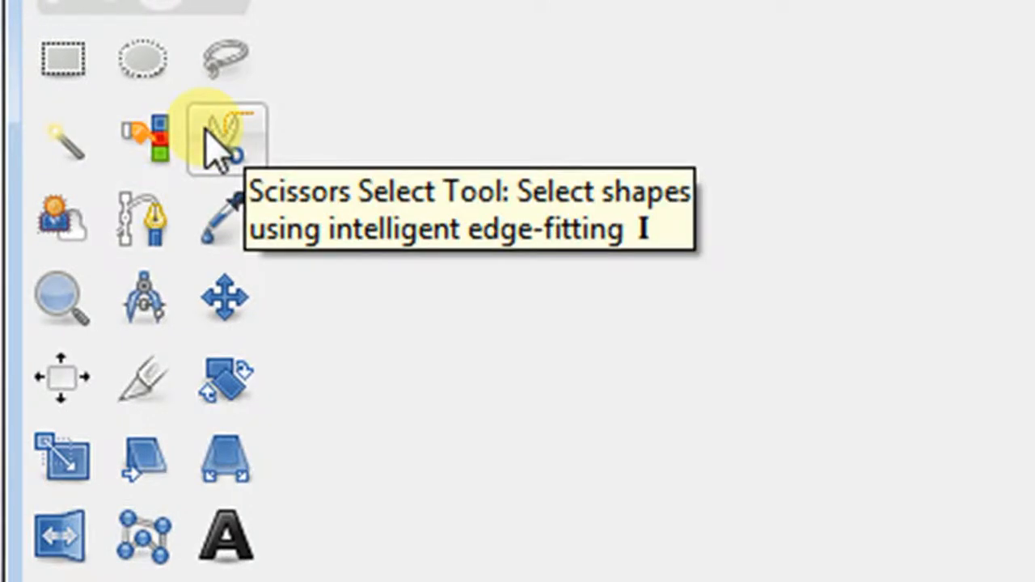
left_click(64, 214)
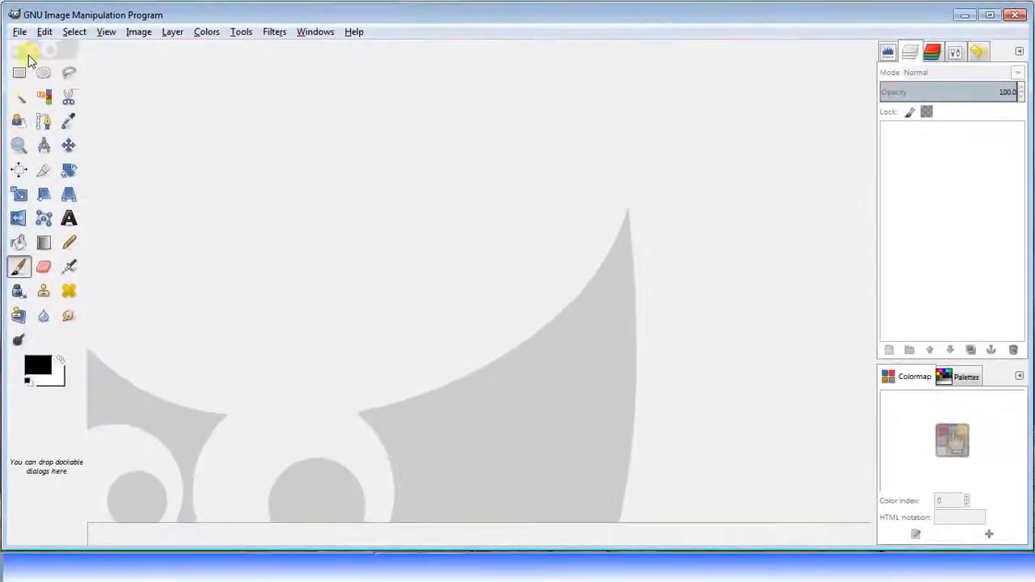
- Open the recent images Background.jpg and Poppy.jpg
left_click(19, 32)
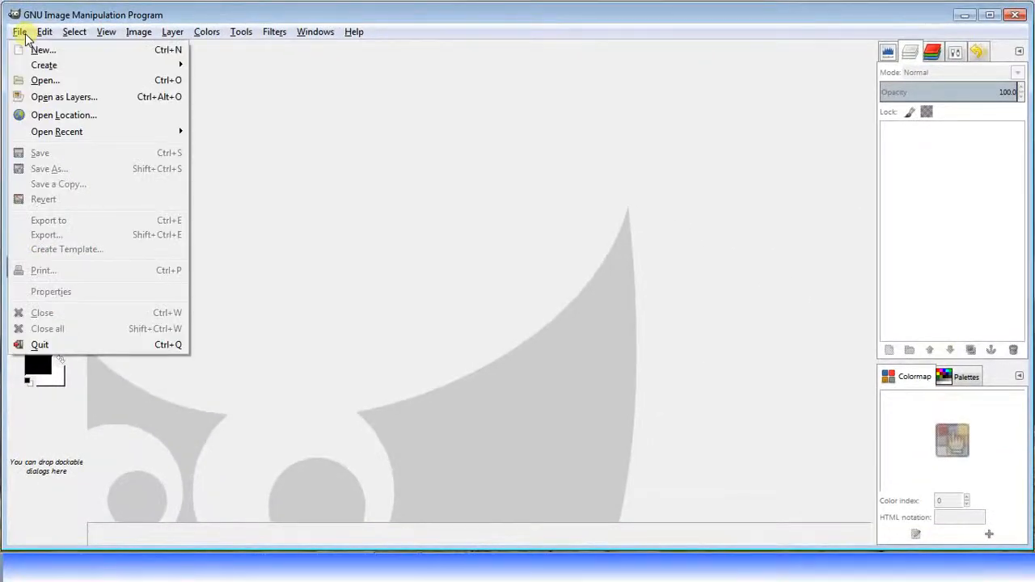
mouse_move(52, 133)
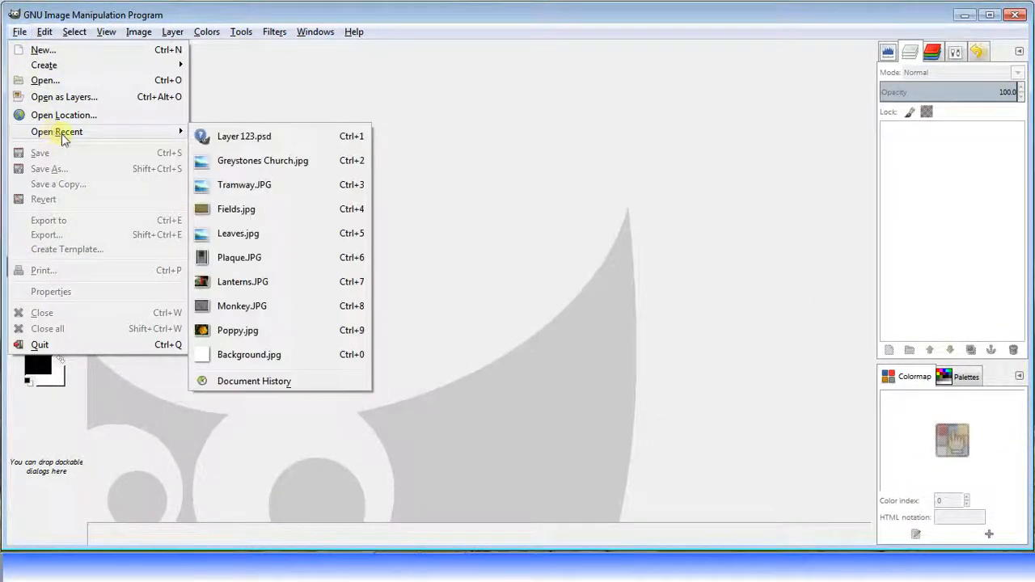
left_click(261, 358)
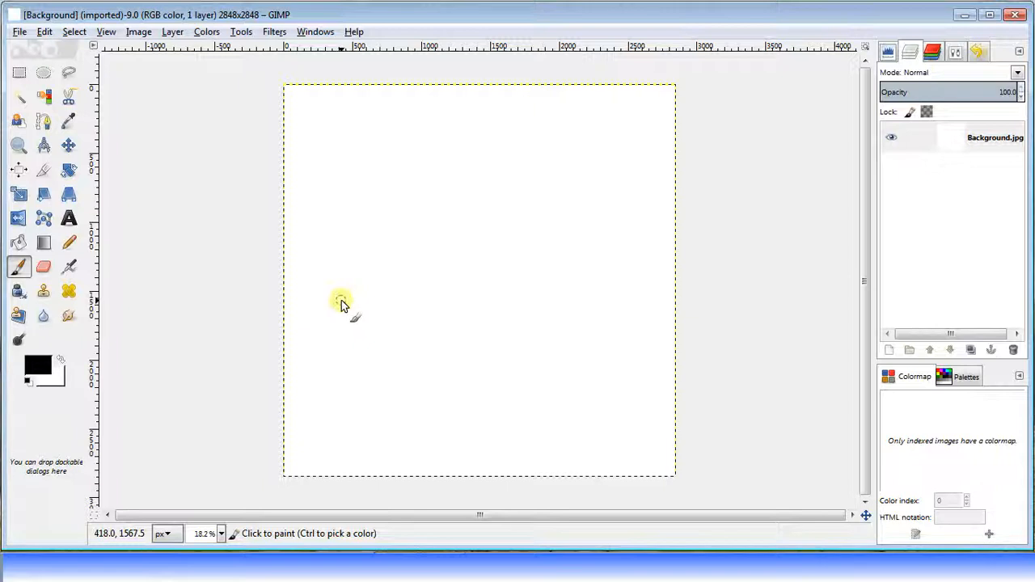
left_click(20, 33)
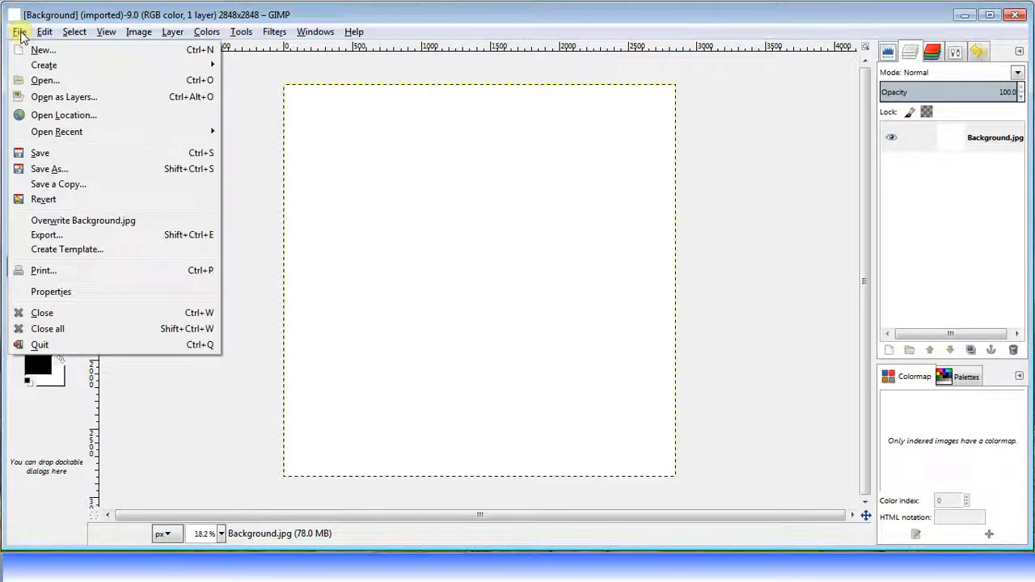
mouse_move(61, 132)
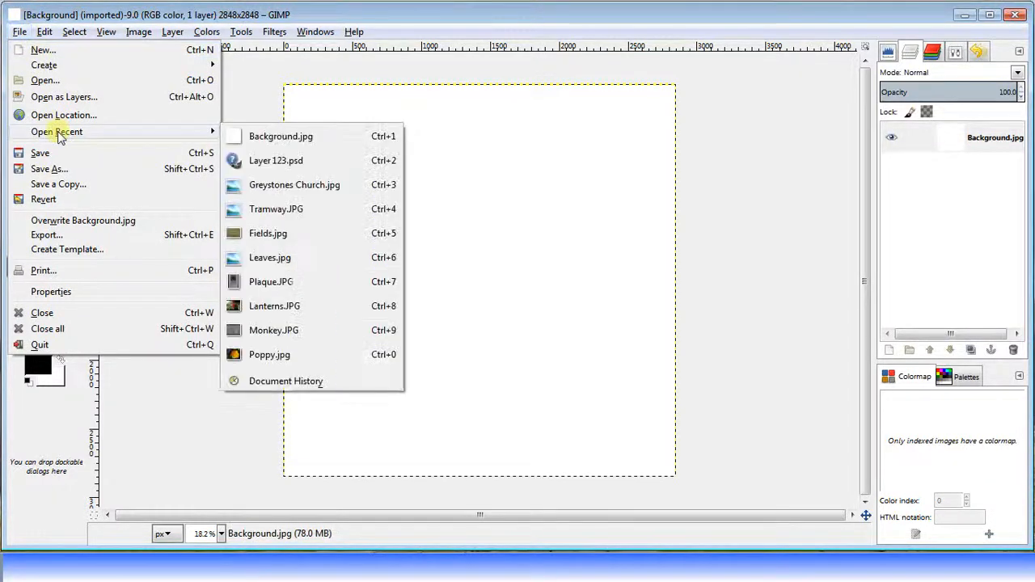
left_click(260, 354)
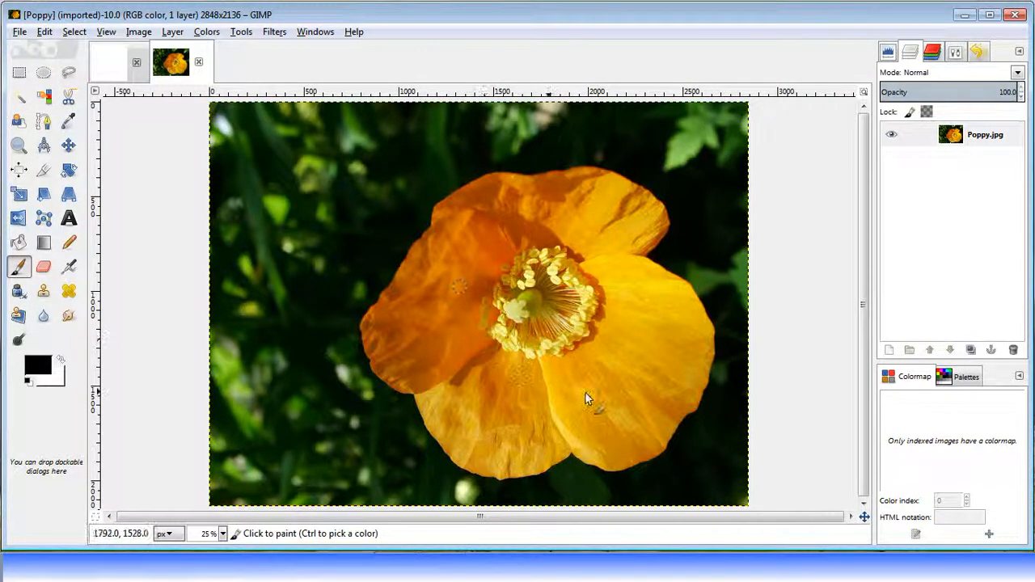
- Start a Free Select outline at the notch on the flower's upper-left edge, add points up the top petal, and adjust a point to fit the edge
left_click(67, 75)
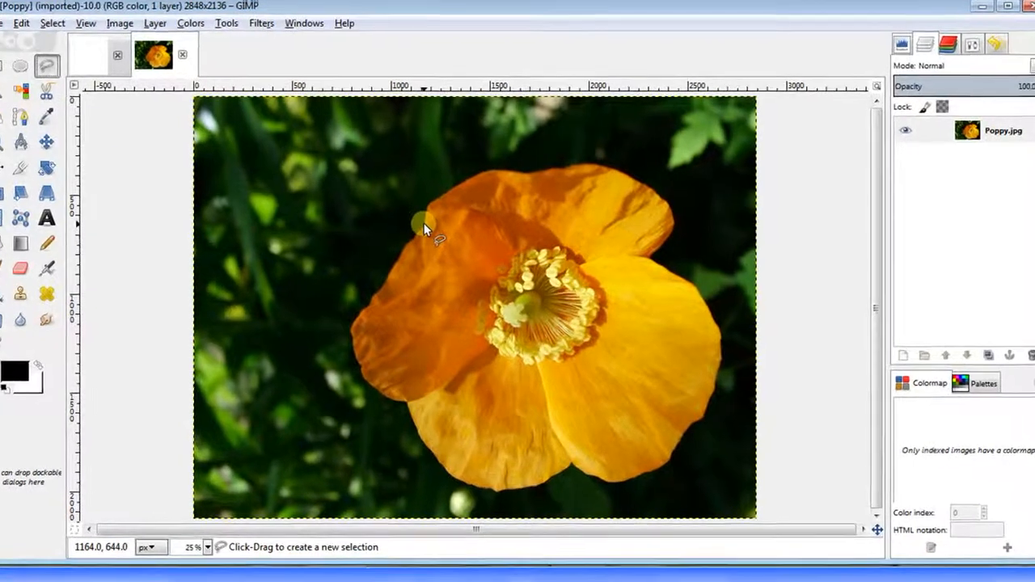
left_click(422, 223)
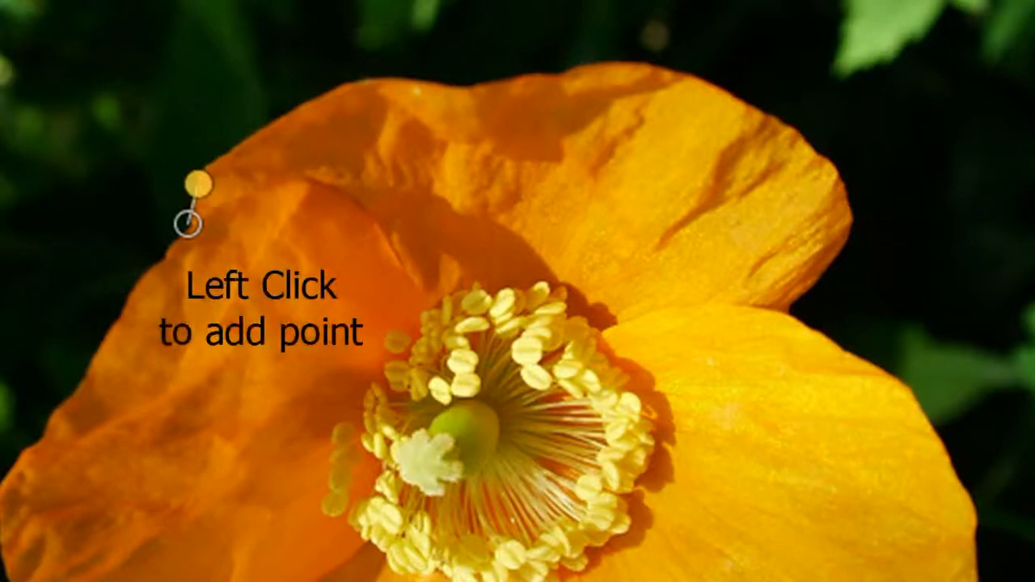
left_click(195, 184)
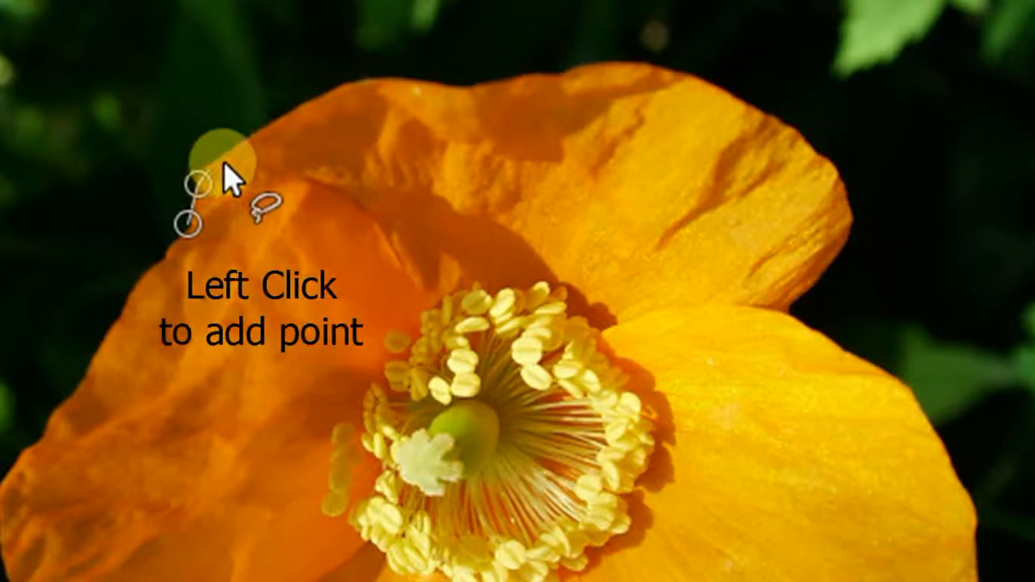
left_click(213, 163)
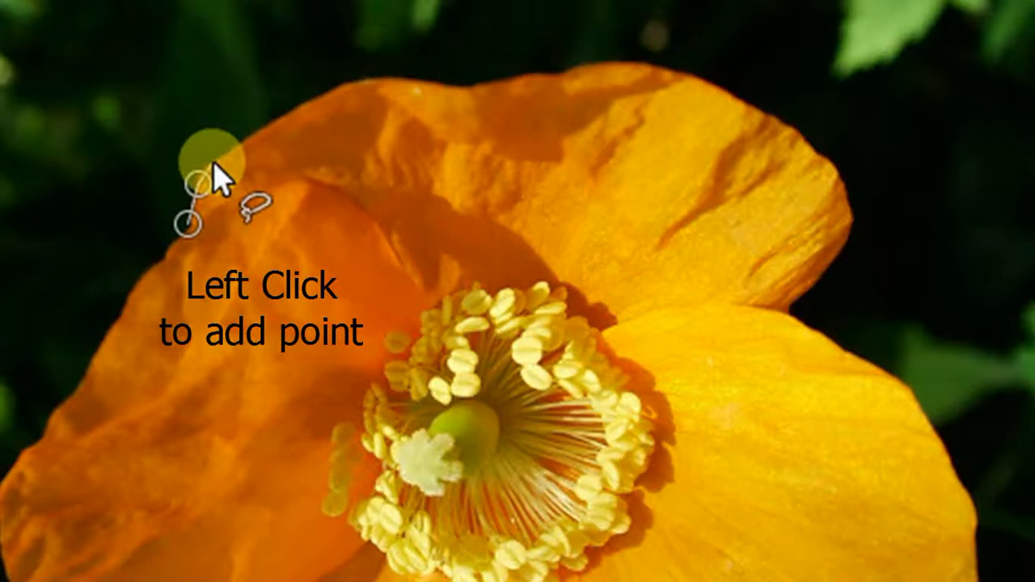
left_click(347, 82)
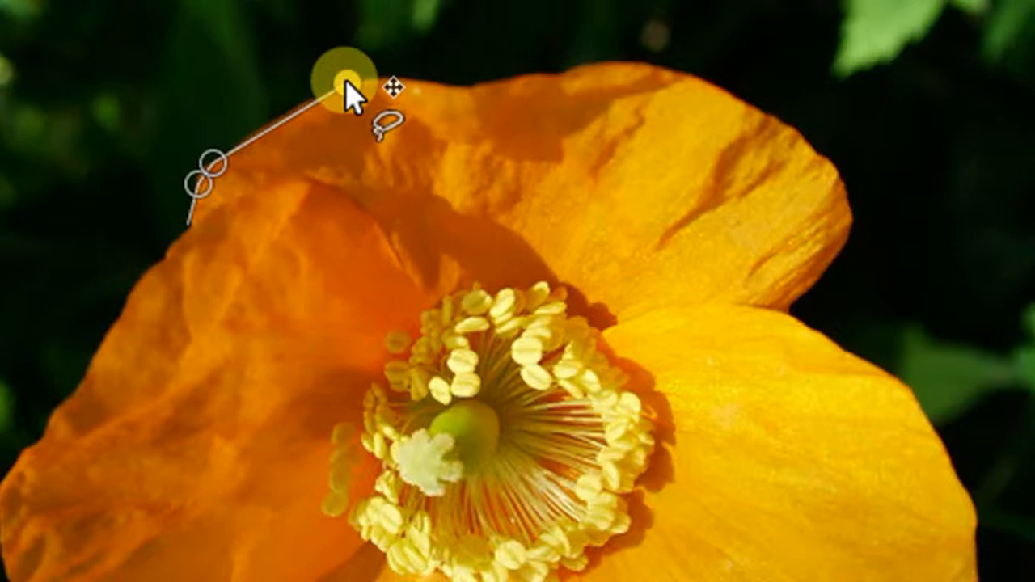
mouse_move(347, 83)
left_mouse_down()
mouse_move(272, 103)
mouse_move(220, 165)
mouse_move(203, 127)
mouse_move(205, 167)
left_mouse_up()
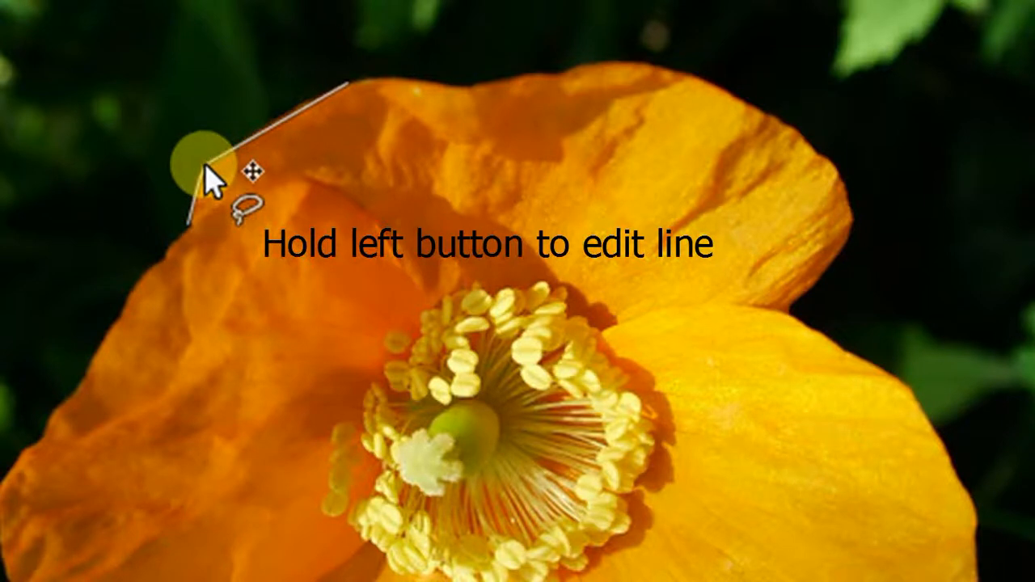
- Extend the Free Select outline along the upper edge of the top petal and move one point into the petal's dip
left_click(387, 82)
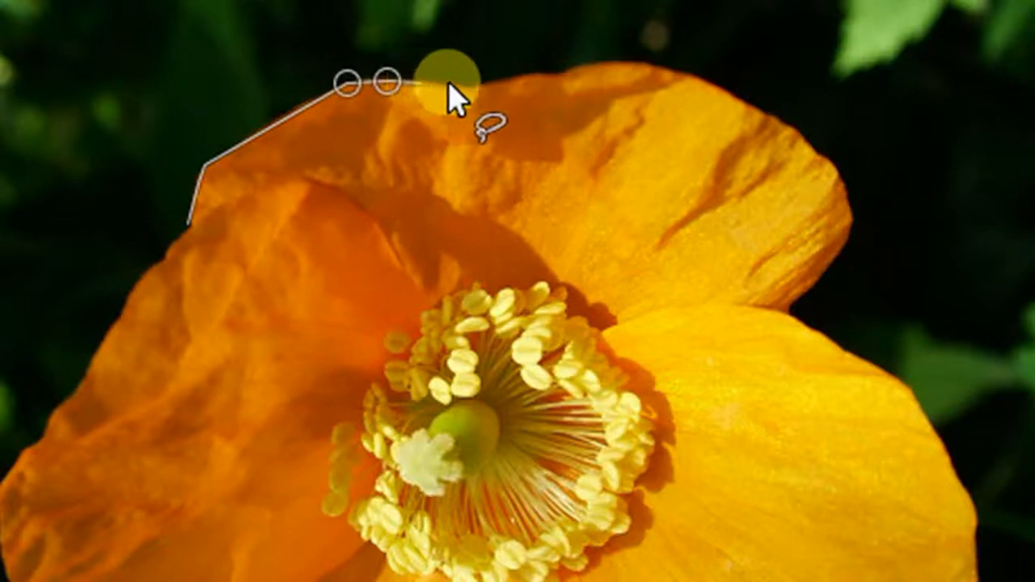
left_click(421, 82)
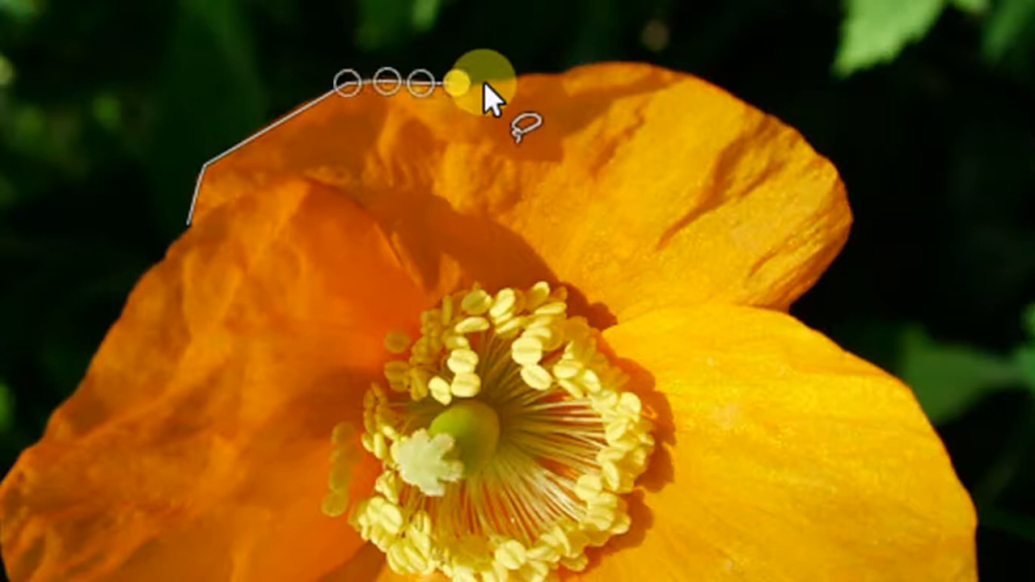
left_click(483, 82)
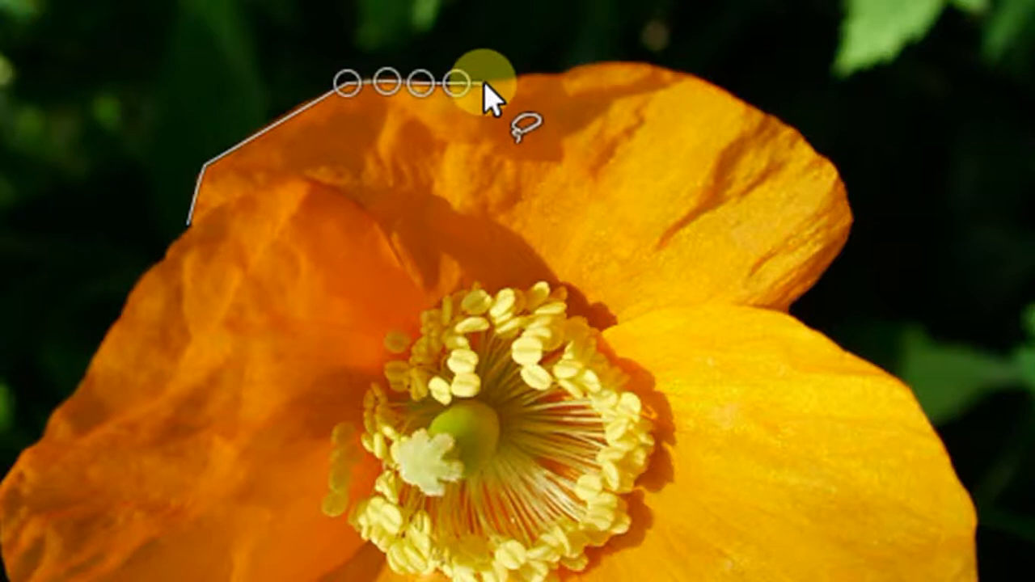
left_click(532, 75)
left_click(541, 74)
left_click(584, 62)
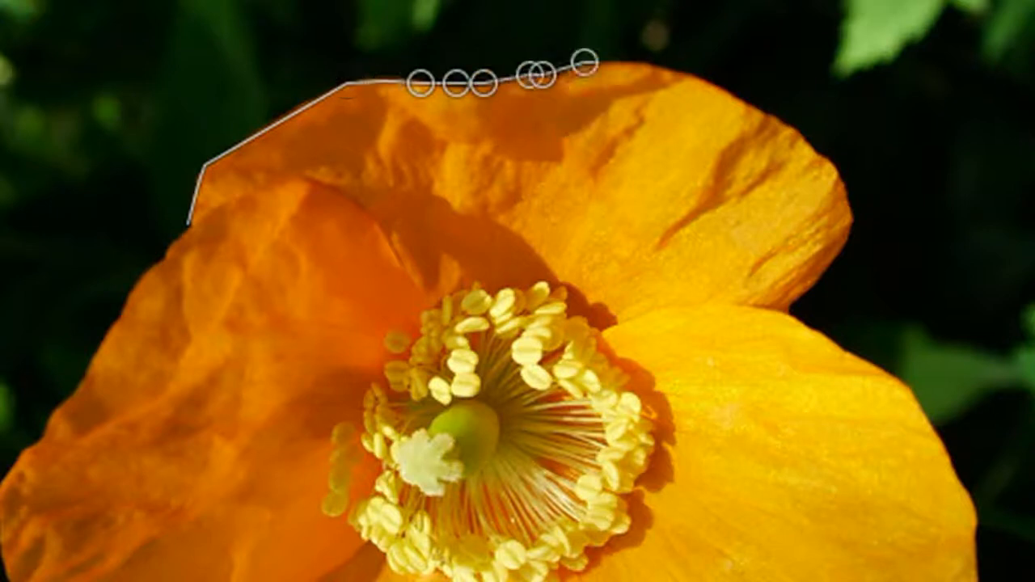
left_click(620, 61)
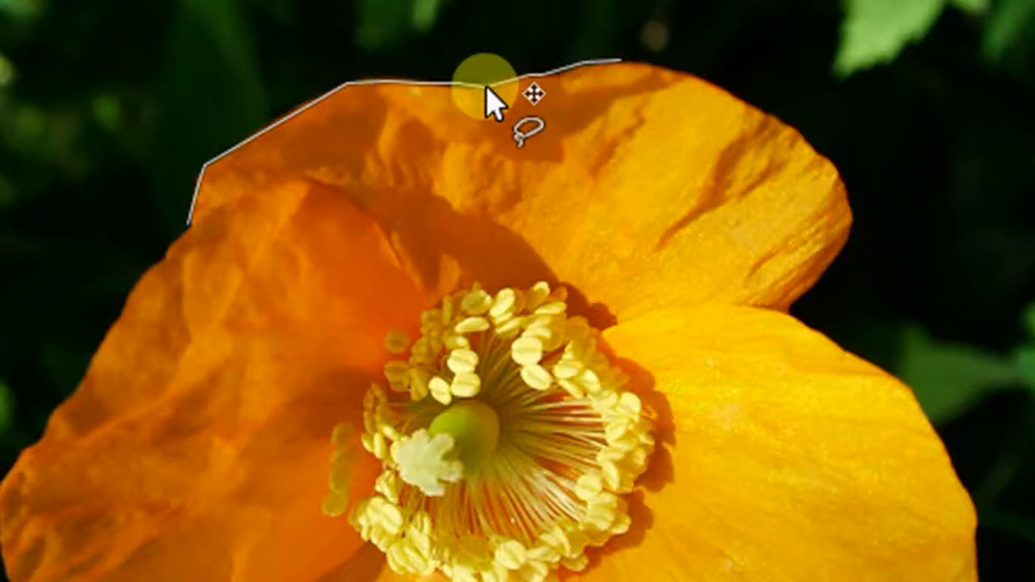
left_click_drag(478, 86, 478, 89)
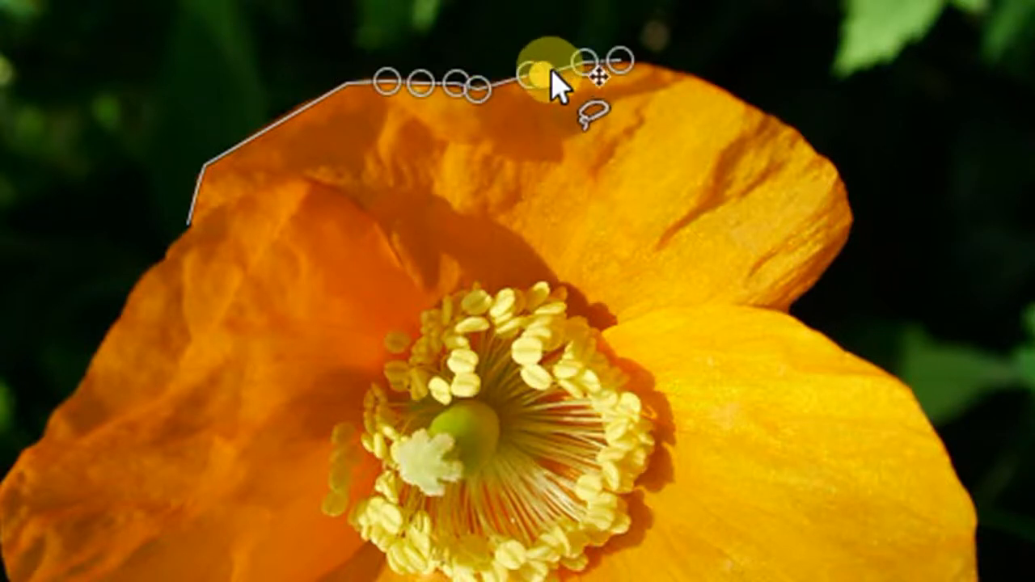
- Continue the Free Select outline down the right shoulder of the top petal, nudging one point onto the edge
left_click(642, 62)
left_click(689, 75)
left_click(773, 109)
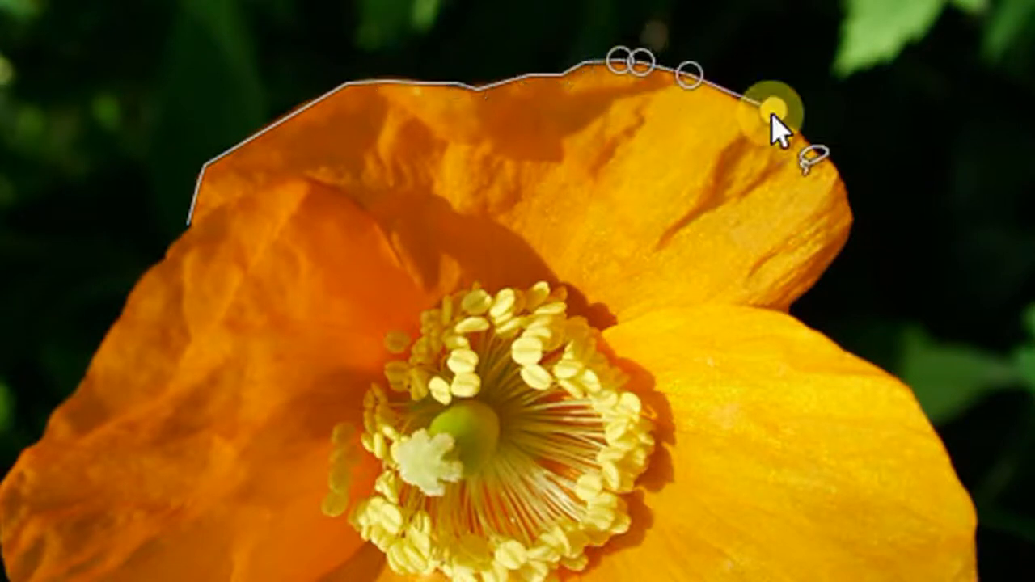
left_click(819, 150)
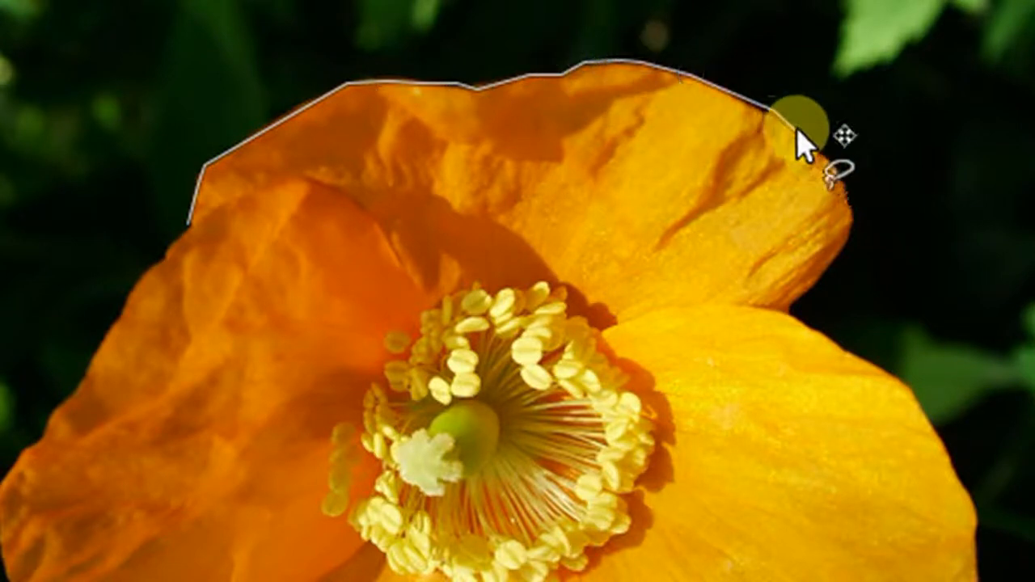
left_click_drag(765, 113, 763, 111)
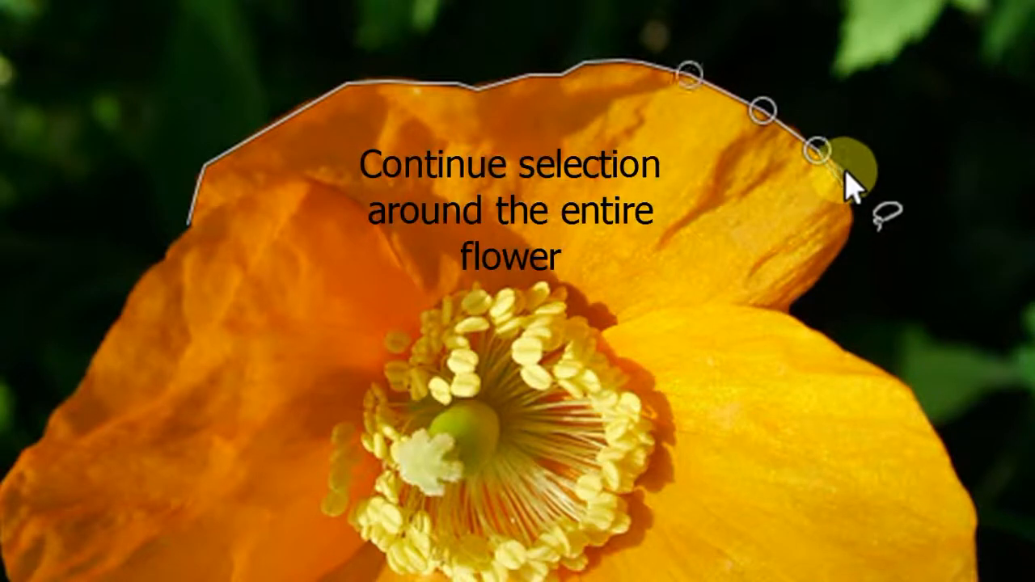
left_click(844, 171)
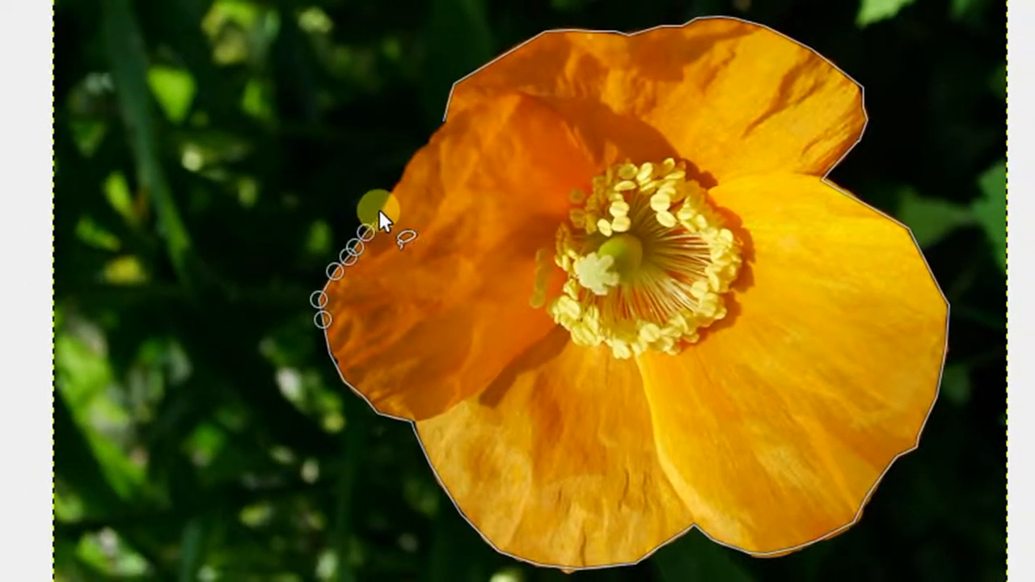
- Complete the Free Select outline up the left petal's edge and close it at the starting point to select the whole flower
left_click(382, 201)
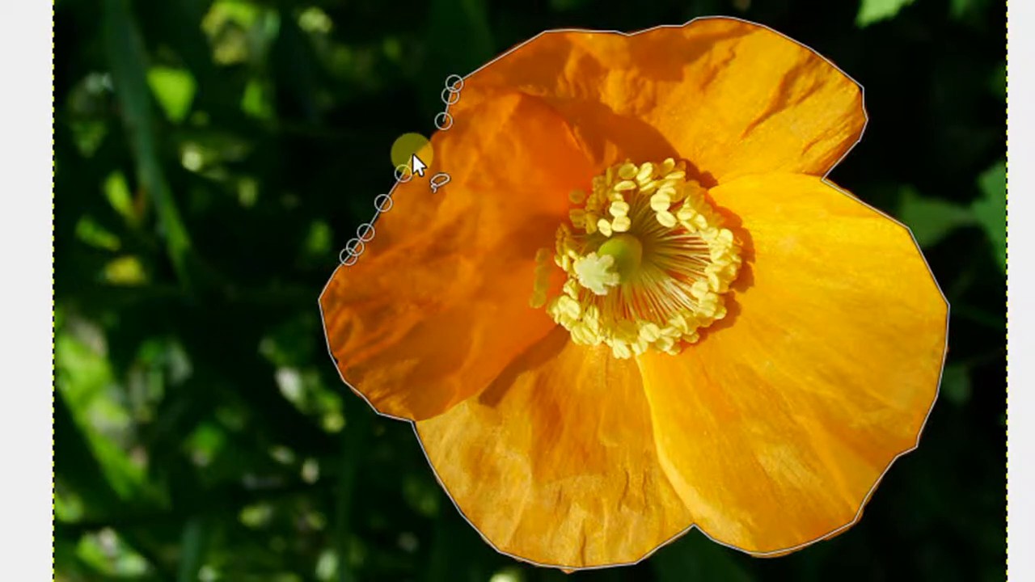
left_click(441, 122)
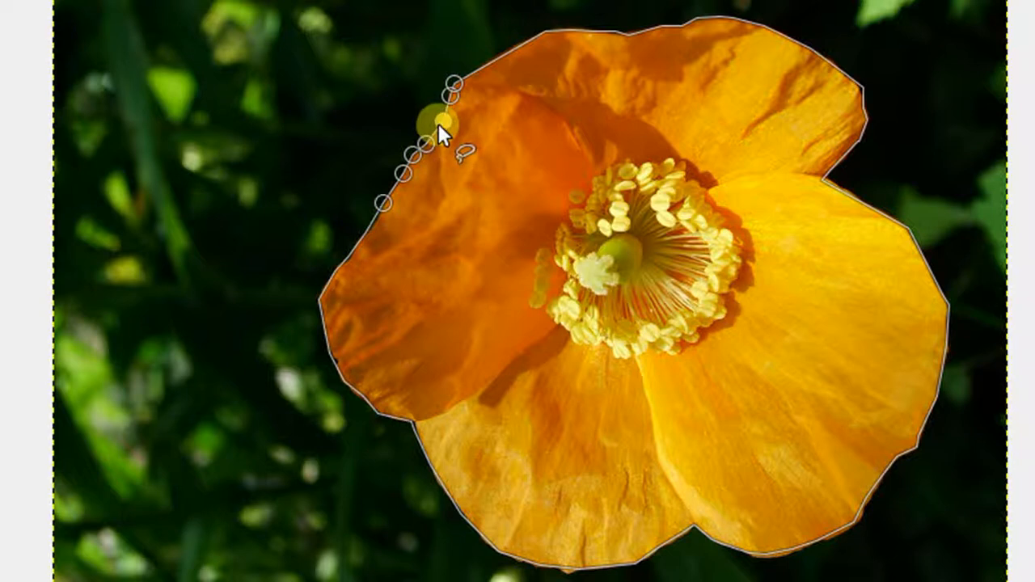
left_click(437, 123)
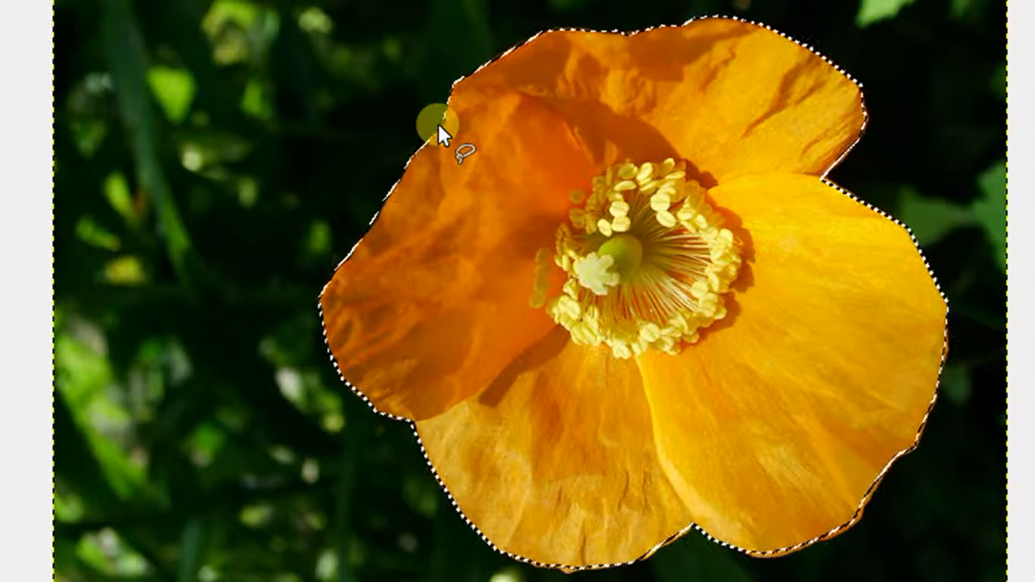
- Copy the selected poppy flower and switch to the Background.jpg image
right_click(571, 139)
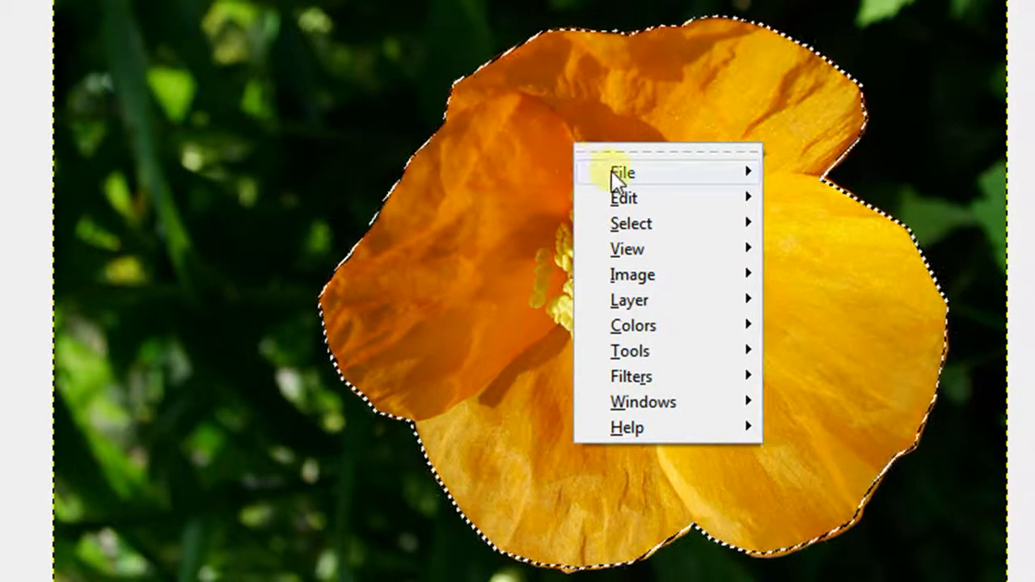
mouse_move(611, 170)
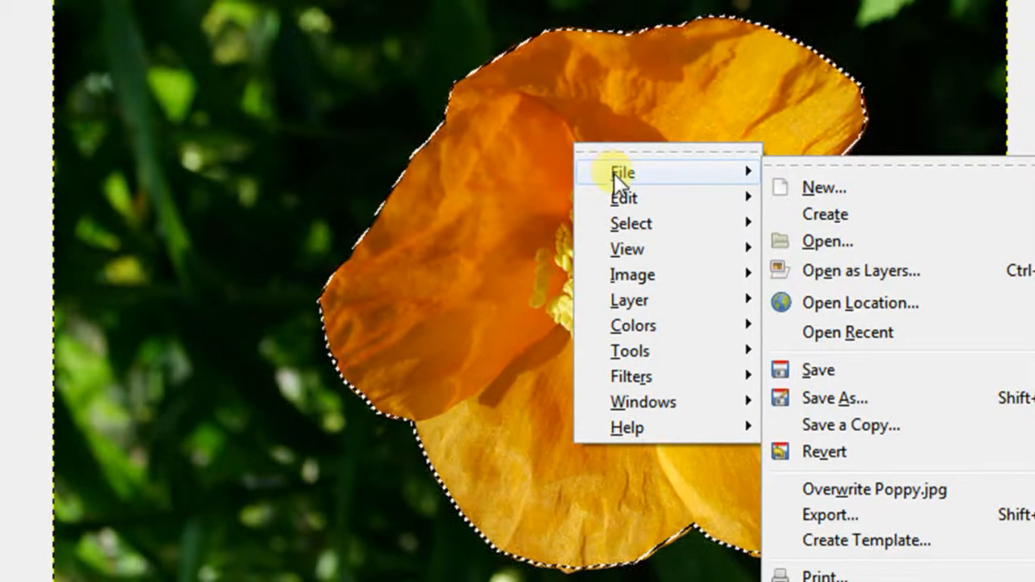
mouse_move(703, 197)
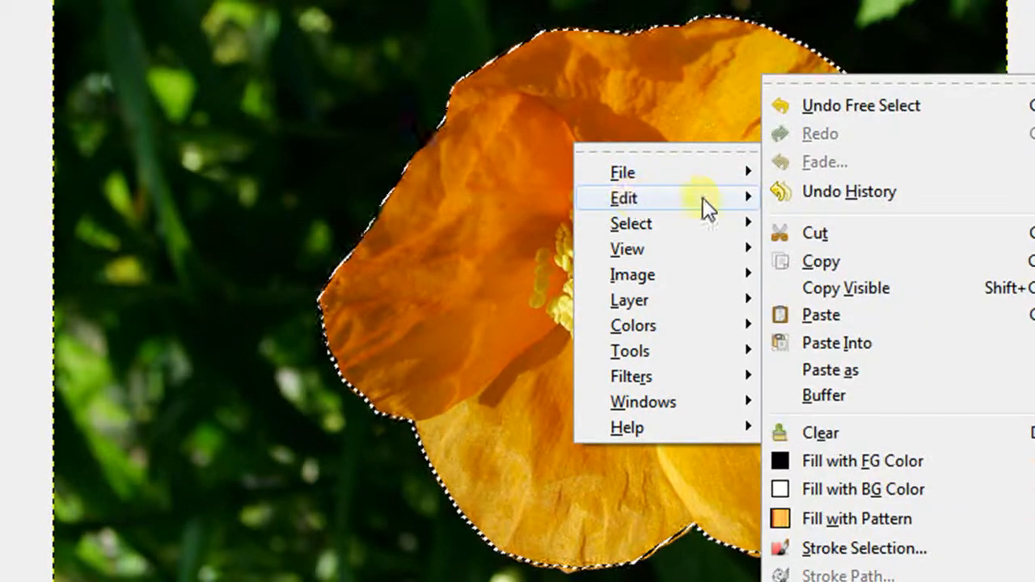
left_click(822, 256)
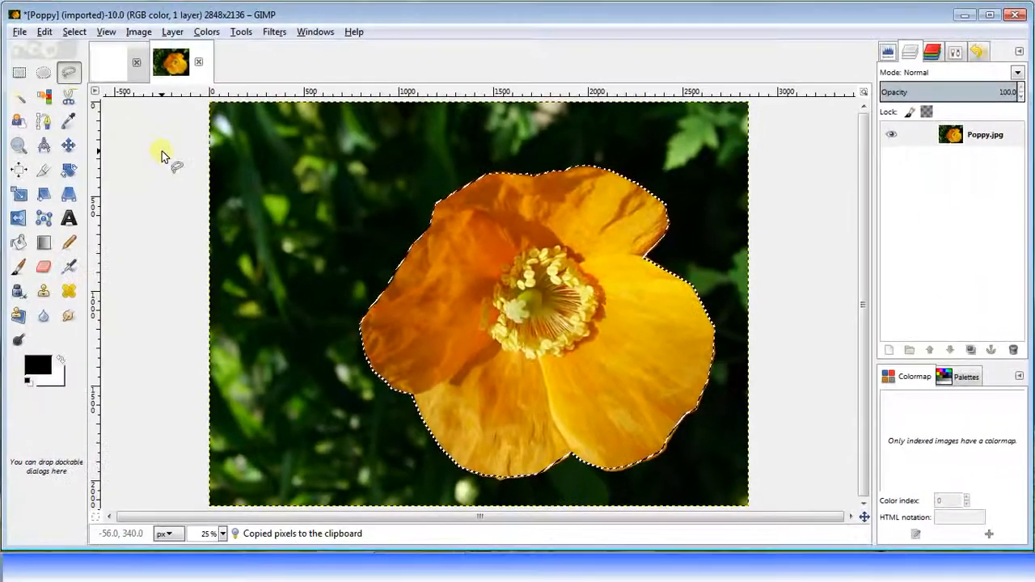
left_click(109, 64)
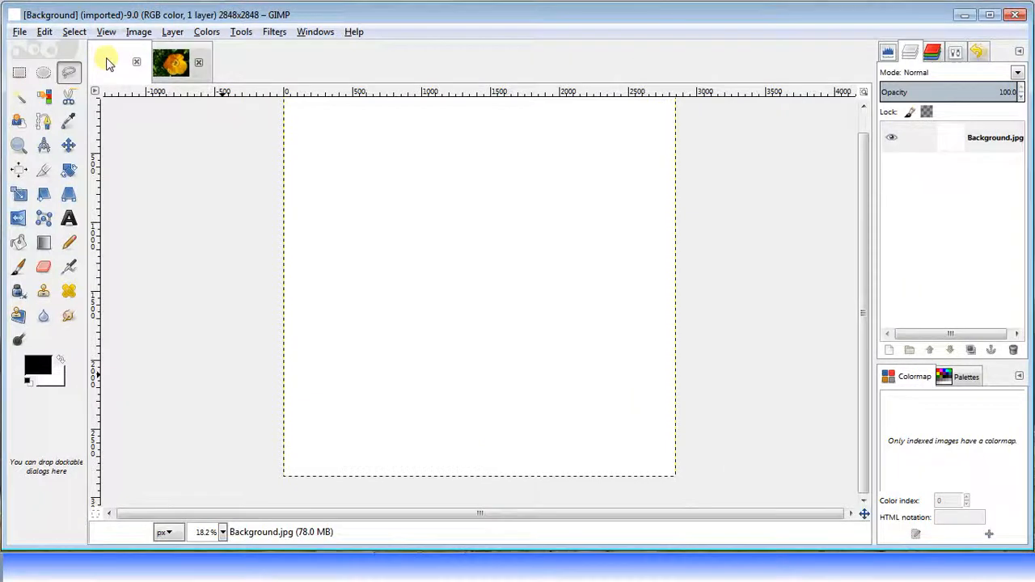
- Paste the copied poppy flower into the blank Background image as a new layer
right_click(485, 229)
mouse_move(511, 260)
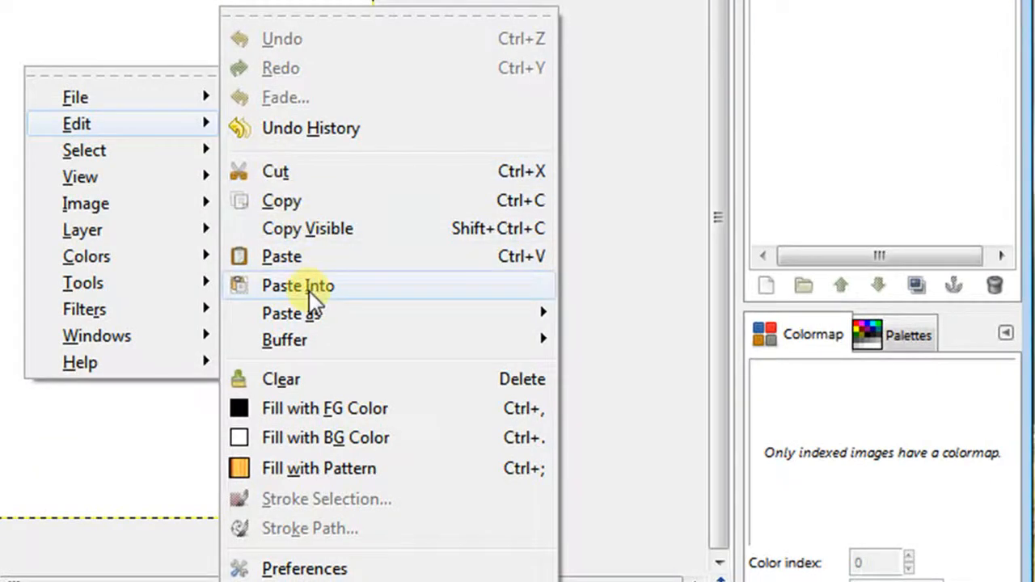
mouse_move(309, 312)
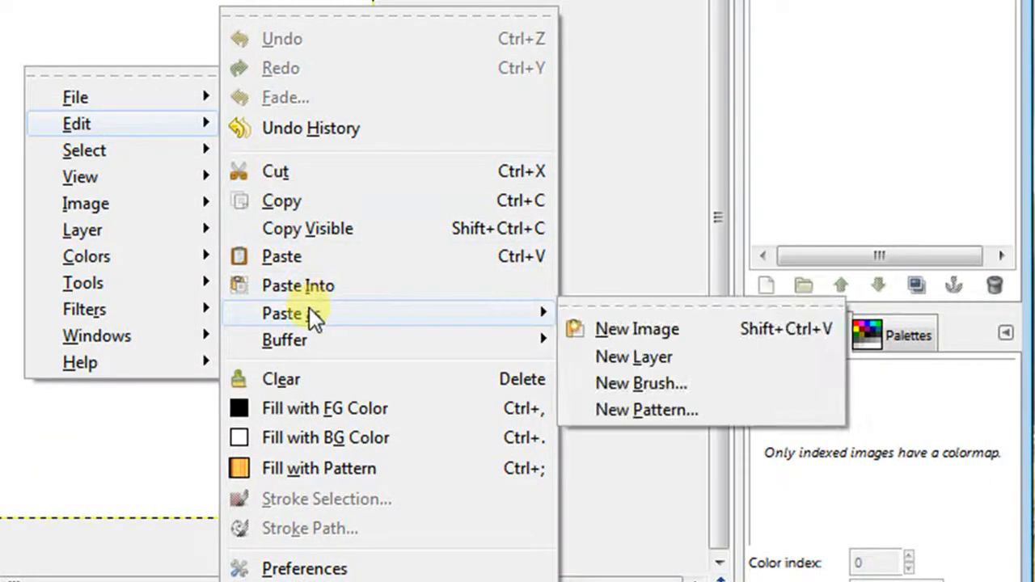
left_click(636, 362)
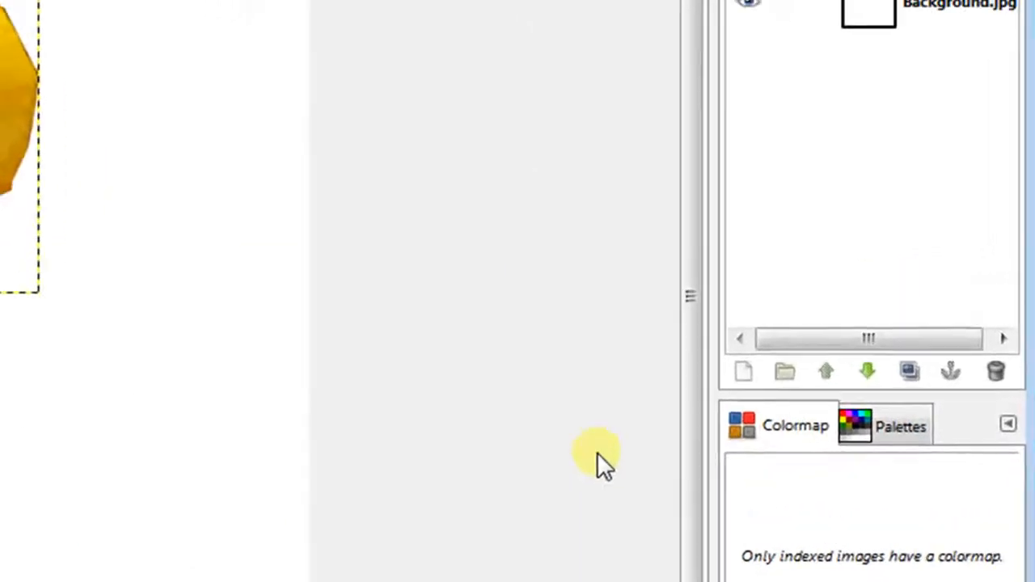
- Rename the pasted flower layer as Poppy
left_click(925, 247)
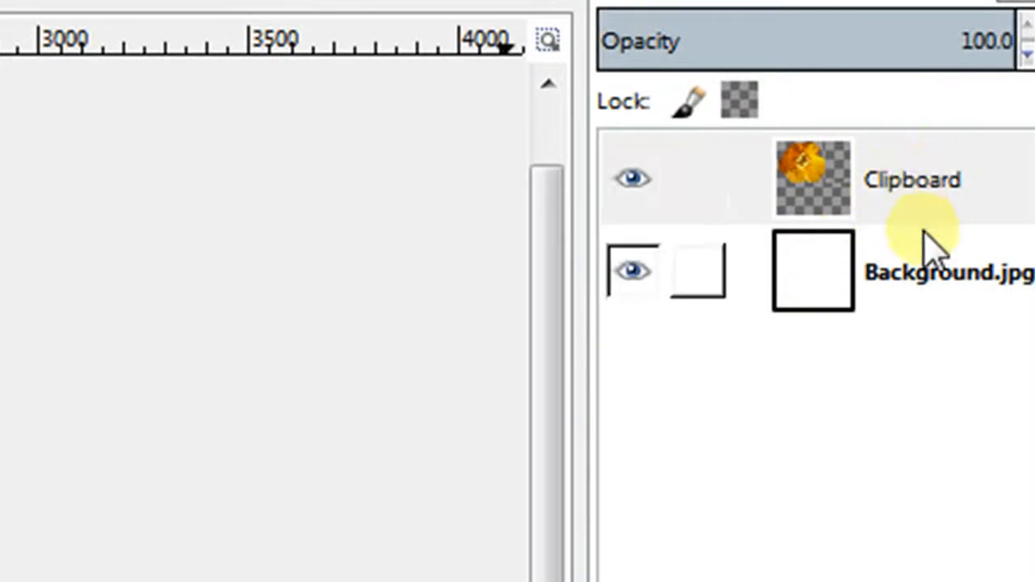
left_click(921, 184)
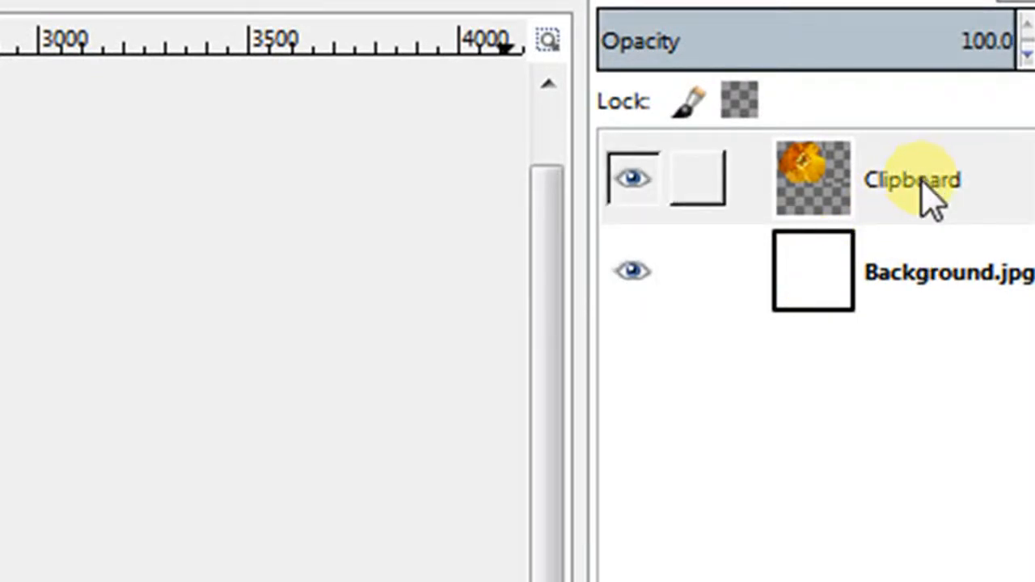
left_click(914, 272)
left_click(914, 204)
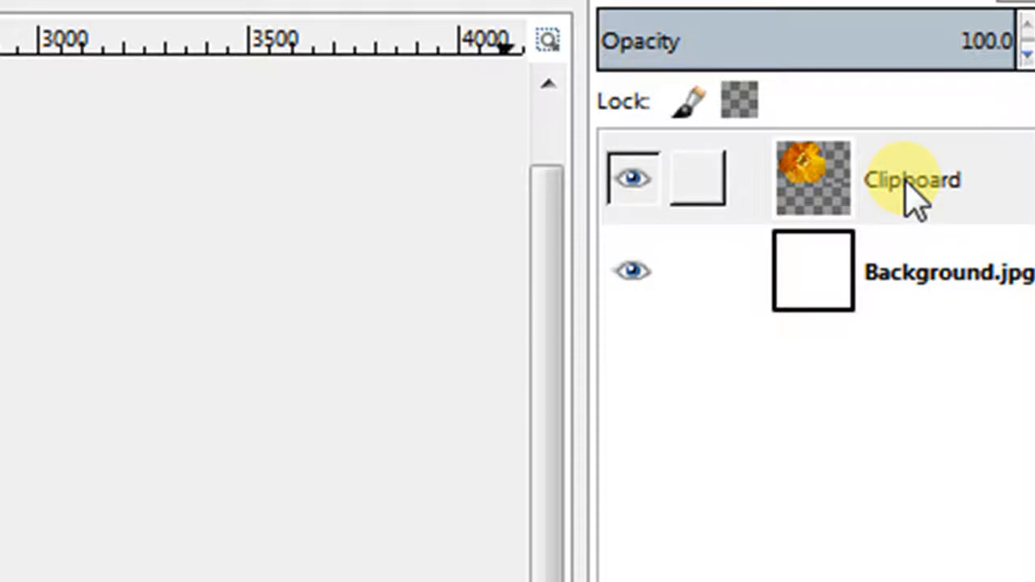
double_click(912, 190)
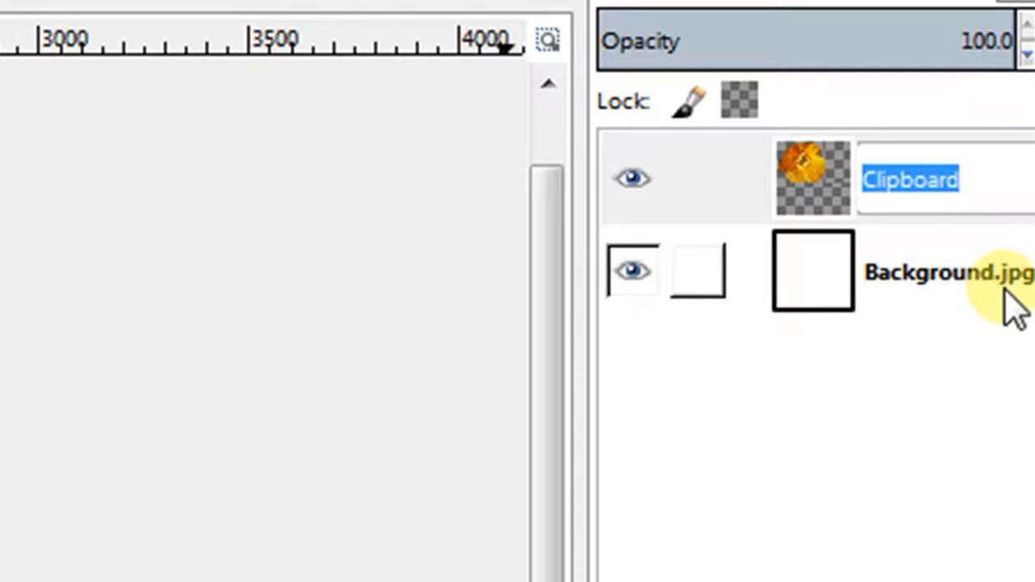
type("Po")
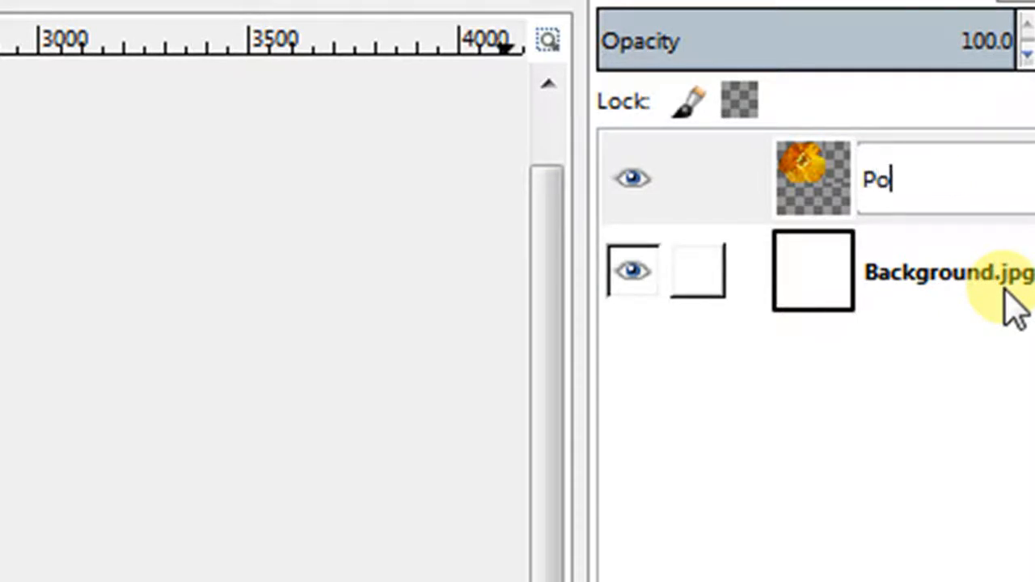
type("ppy")
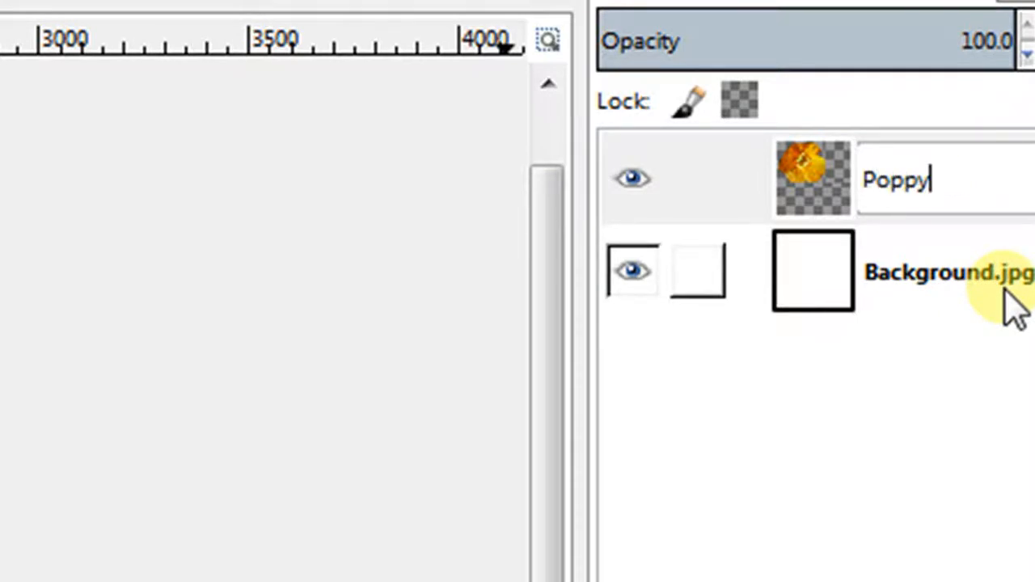
key("Return")
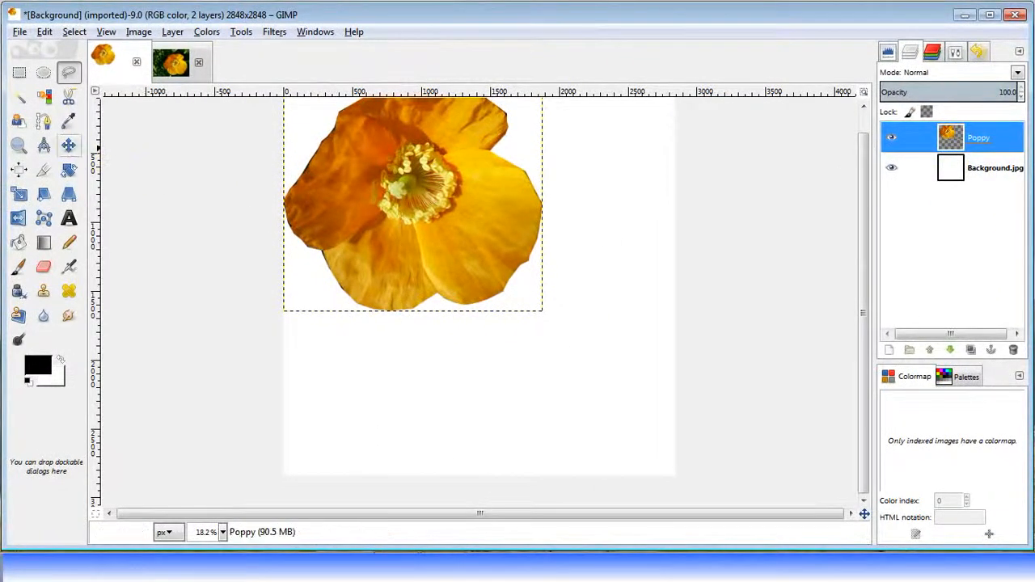
- Move the Poppy layer to the lower right corner of the white canvas with the Move tool
left_click(68, 145)
left_click_drag(418, 212, 547, 358)
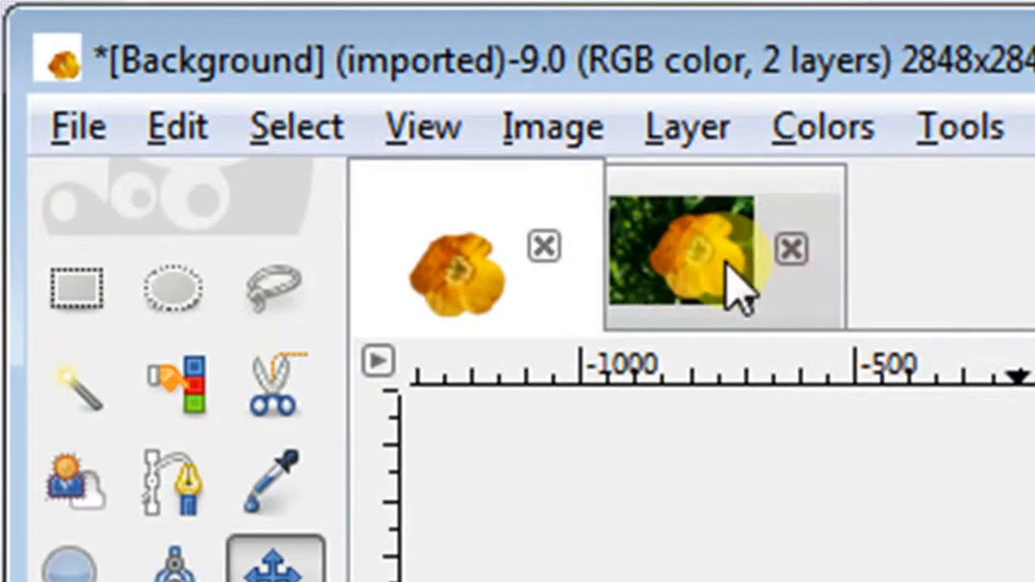
- Close the original Poppy.jpg image without saving its changes
left_click(733, 248)
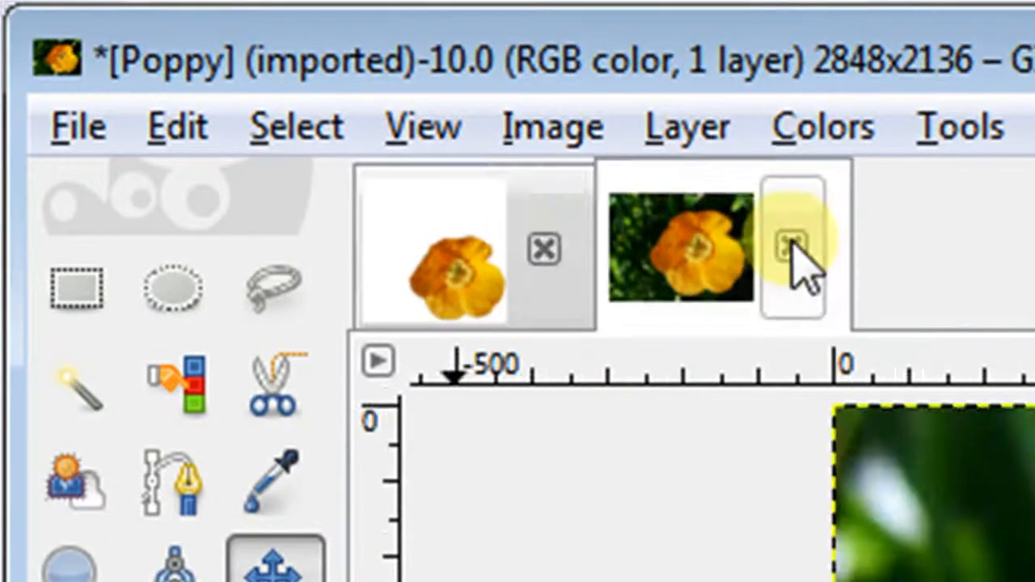
left_click(791, 249)
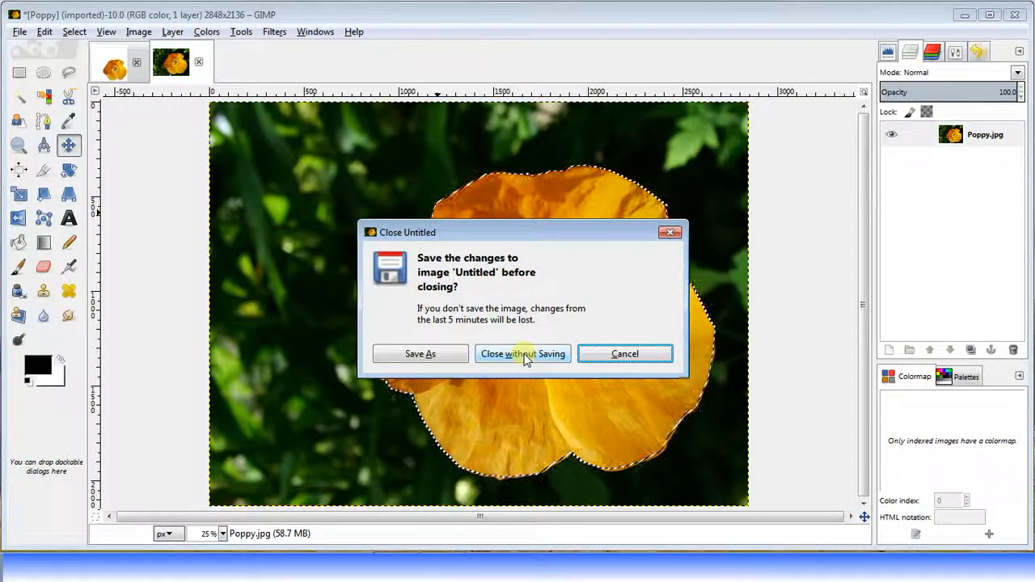
left_click(524, 355)
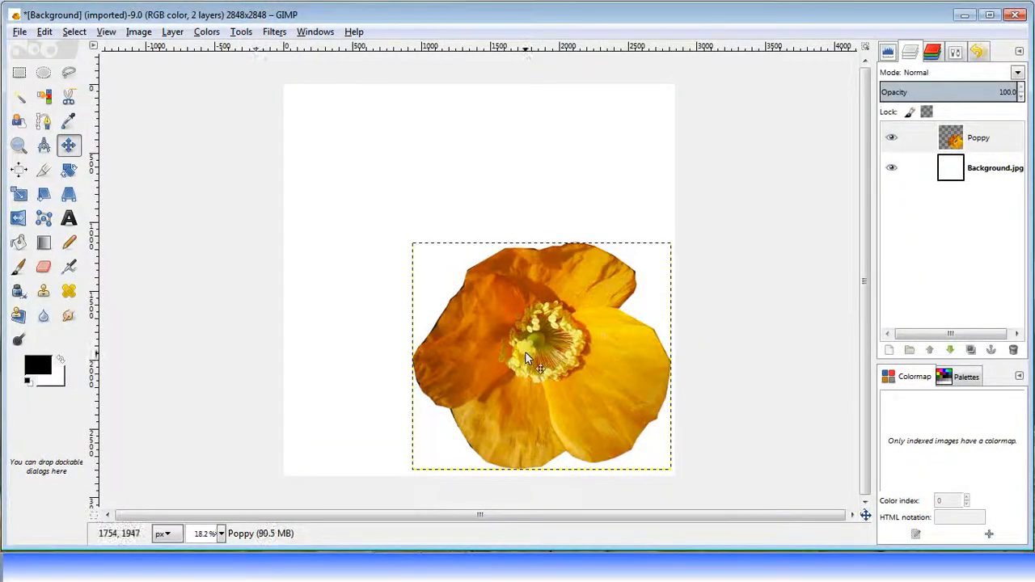
- Open the recently used image Monkey.JPG
left_click(21, 32)
mouse_move(81, 131)
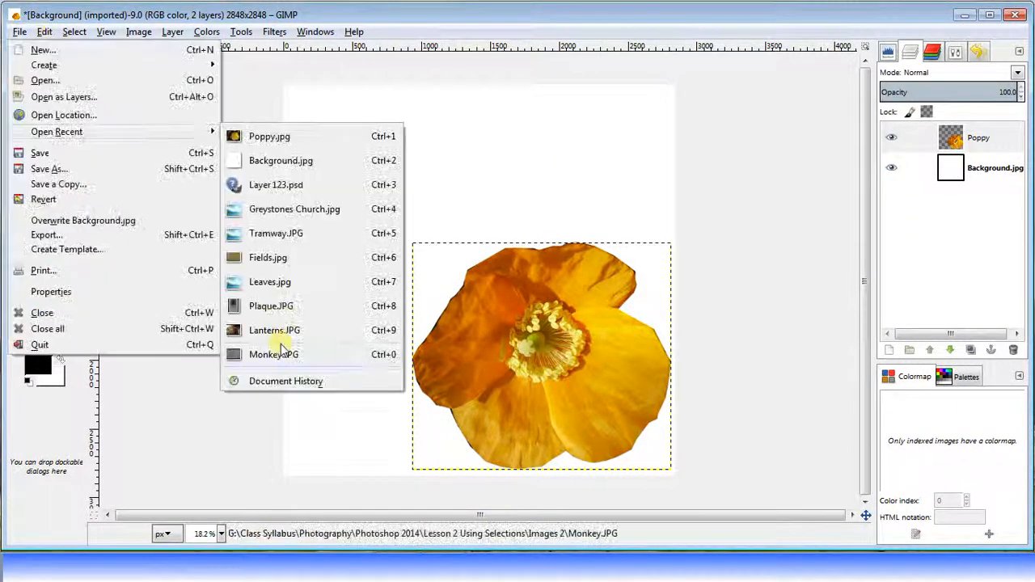
left_click(285, 361)
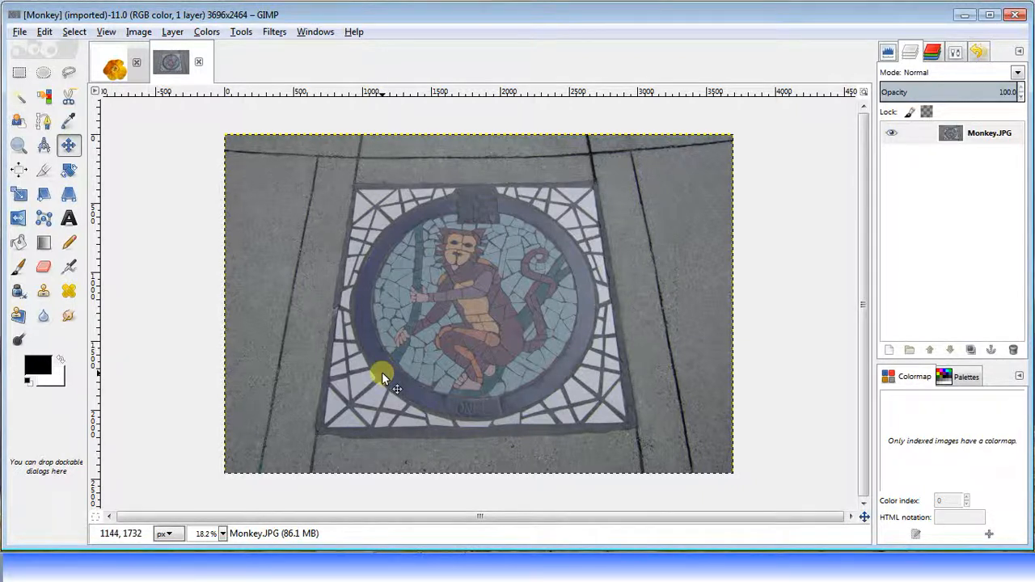
- Draw a rough Ellipse Select outline around the monkey mosaic inside the round plaque
left_click(44, 79)
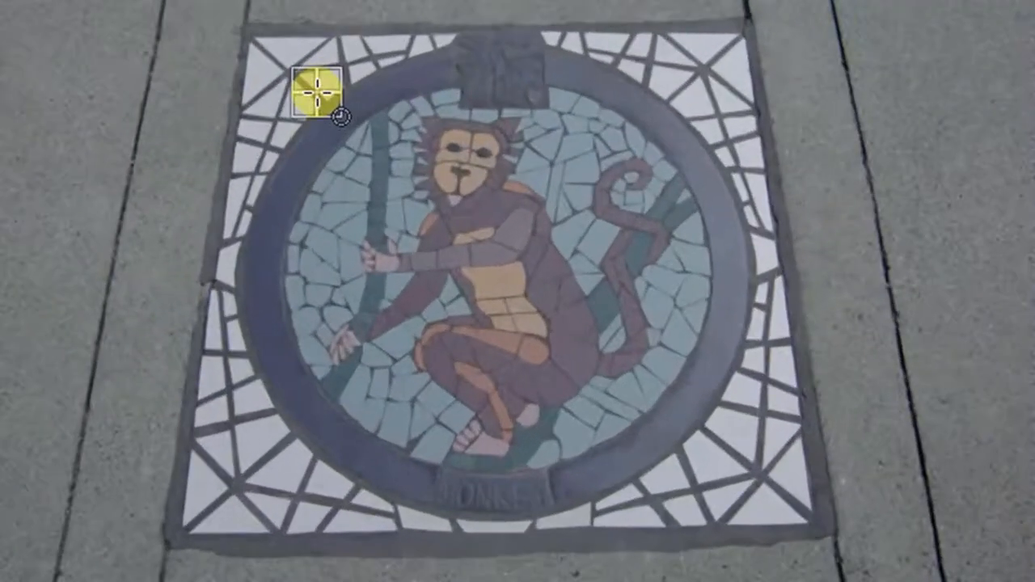
left_click_drag(316, 93, 709, 446)
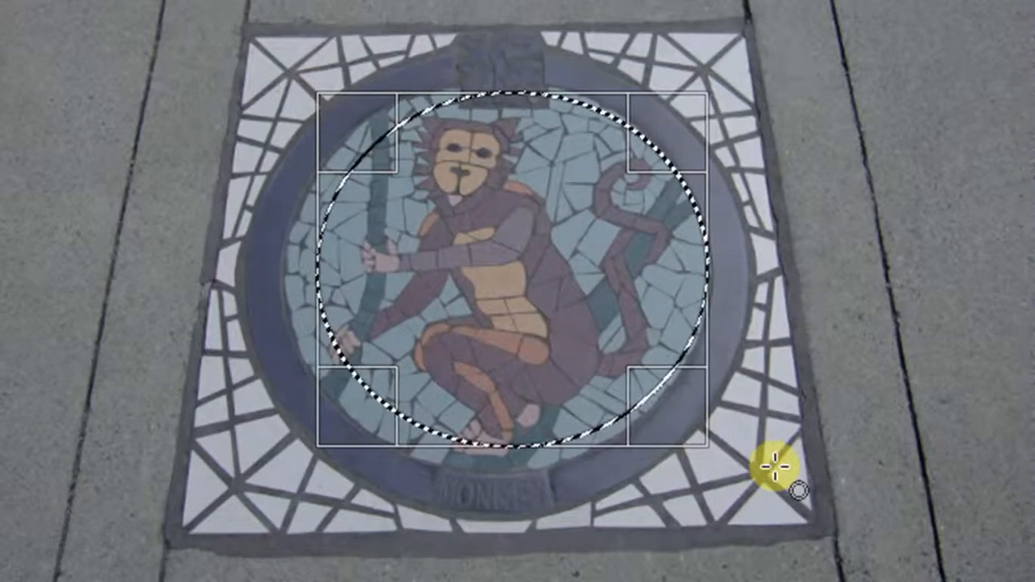
left_click_drag(318, 217, 318, 218)
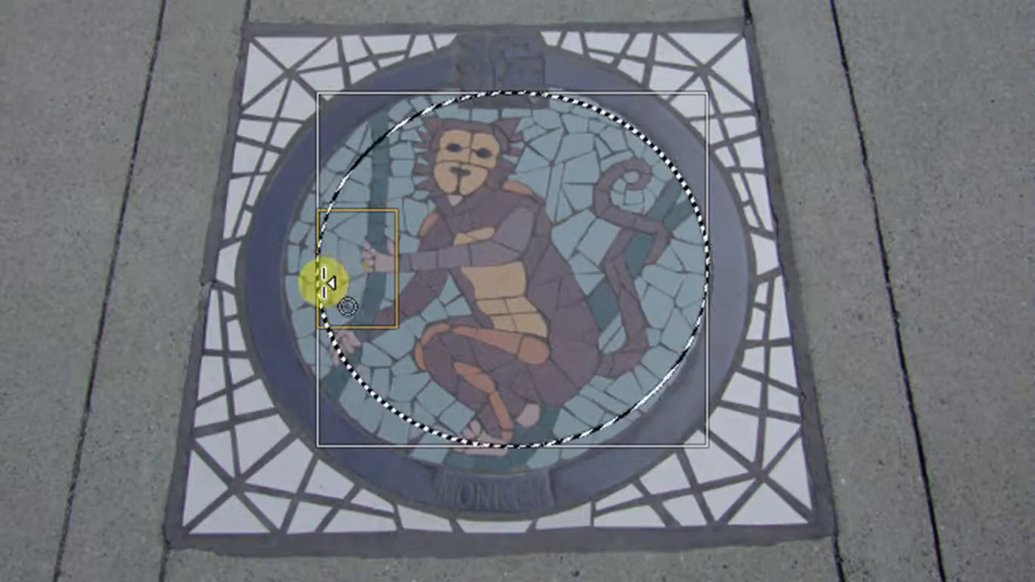
- Stretch the elliptical selection's sides and corners until it follows the outer edge of the plaque's dark ring
left_click_drag(345, 268, 269, 283)
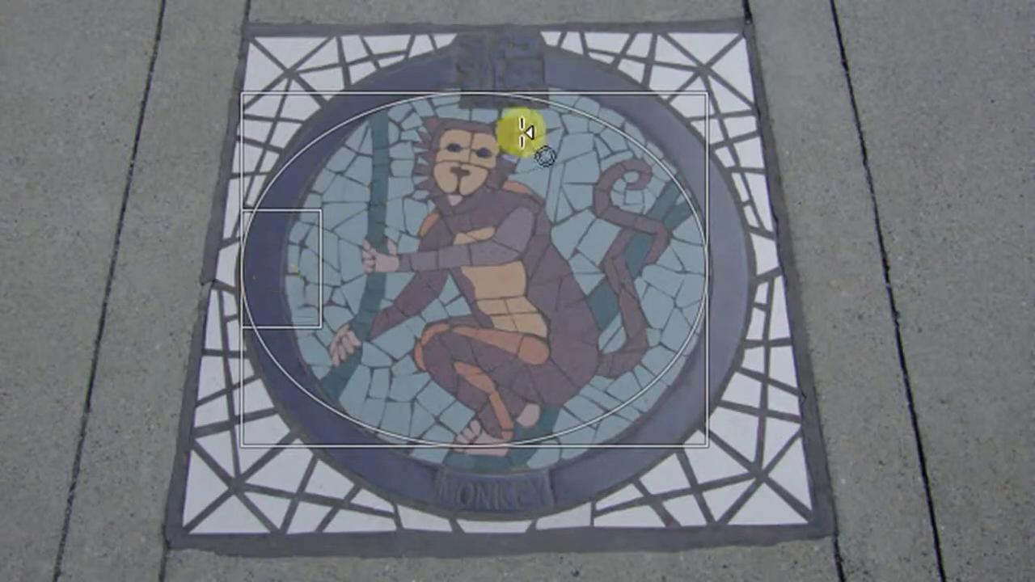
left_click_drag(491, 111, 504, 66)
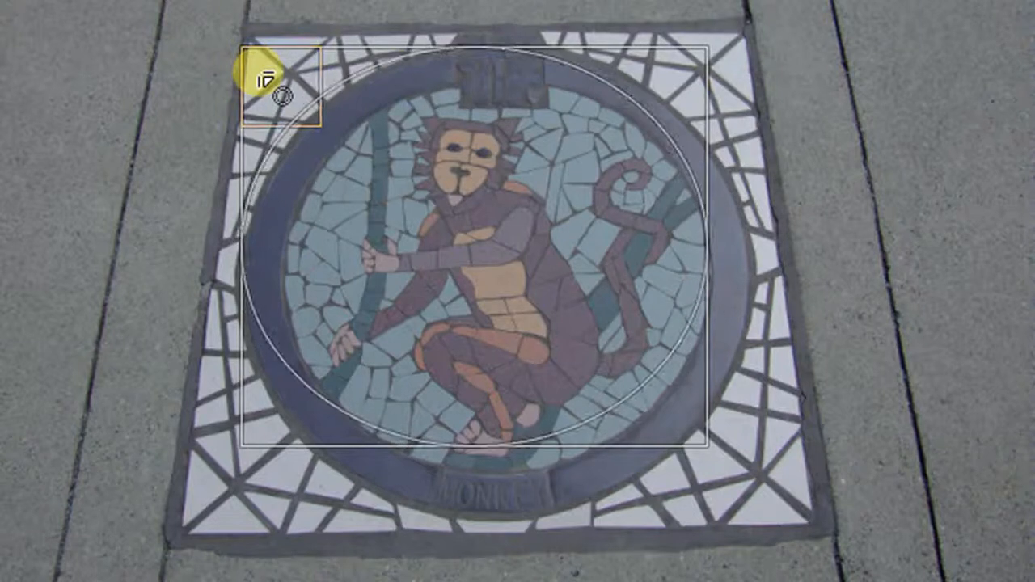
left_click_drag(269, 81, 278, 89)
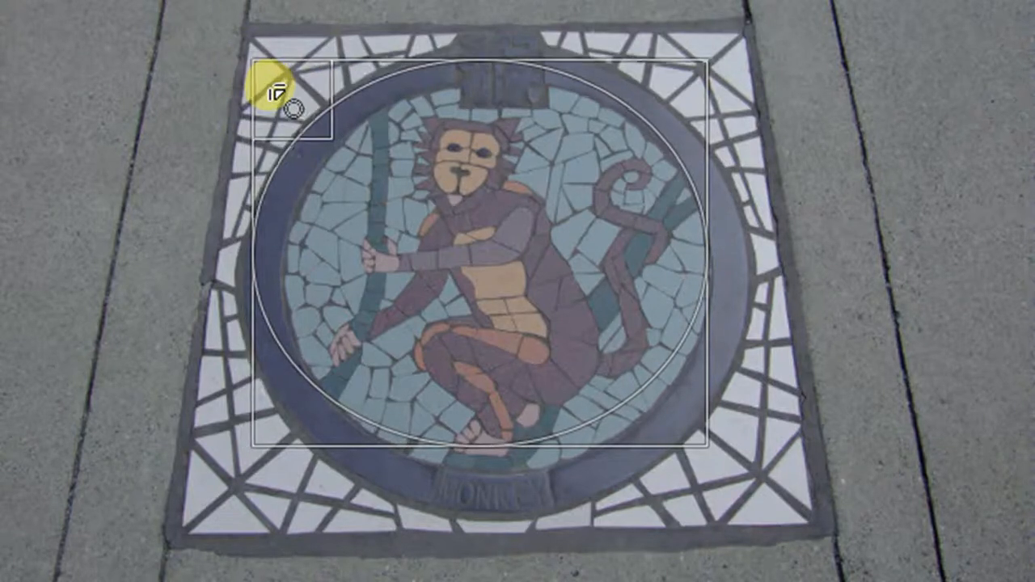
left_click_drag(659, 409, 680, 442)
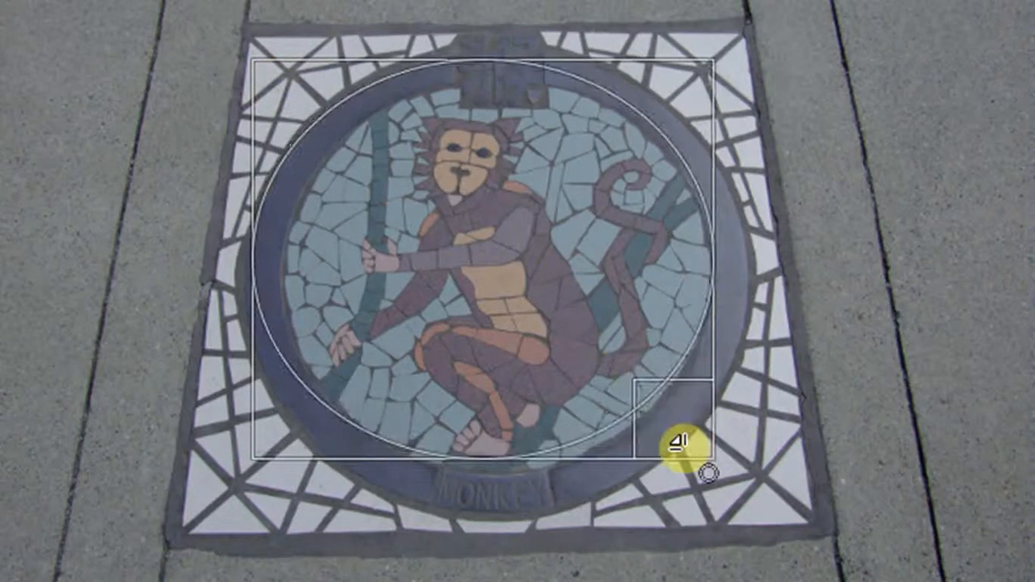
left_click_drag(680, 442, 696, 482)
left_click_drag(288, 499, 279, 503)
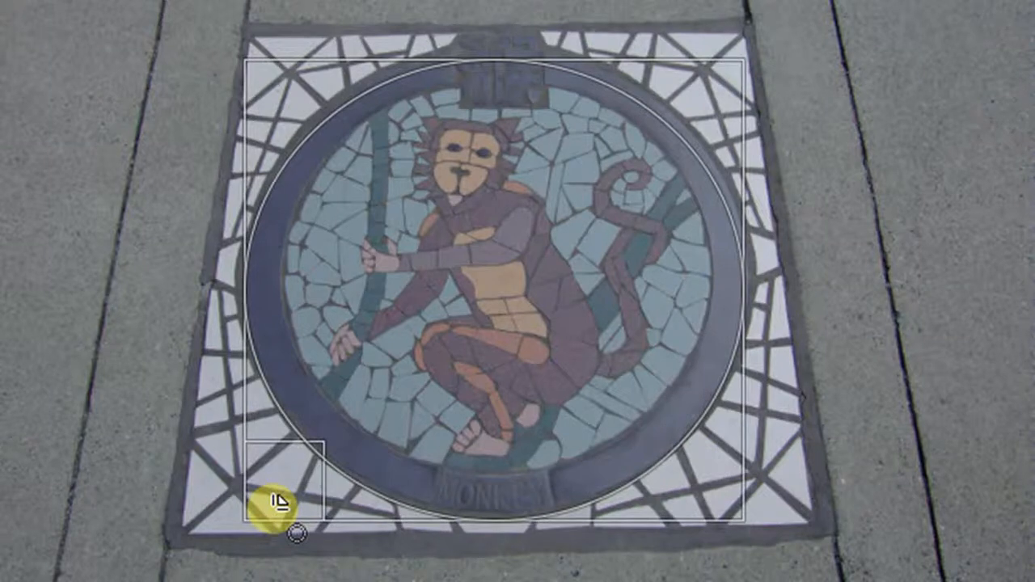
left_click_drag(695, 103, 705, 81)
left_click_drag(493, 60, 492, 65)
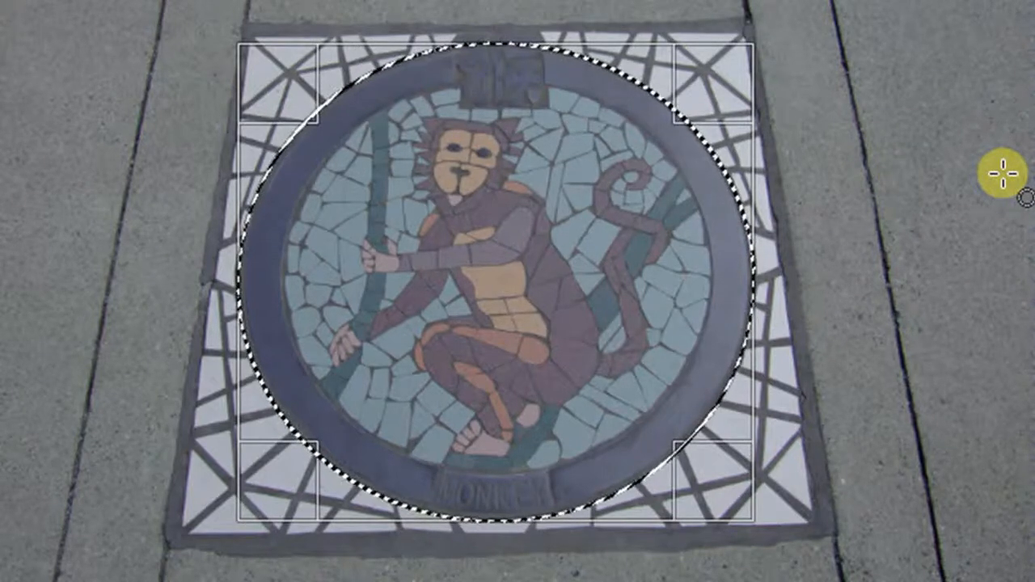
- Copy the selected round monkey plaque and switch back to the Background image containing the poppy
right_click(495, 238)
mouse_move(561, 295)
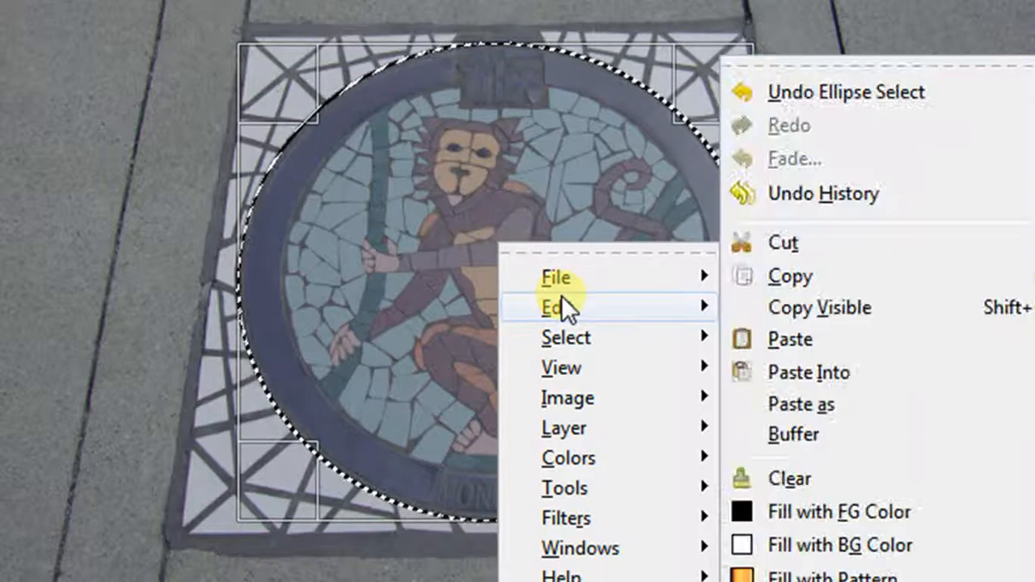
left_click(791, 275)
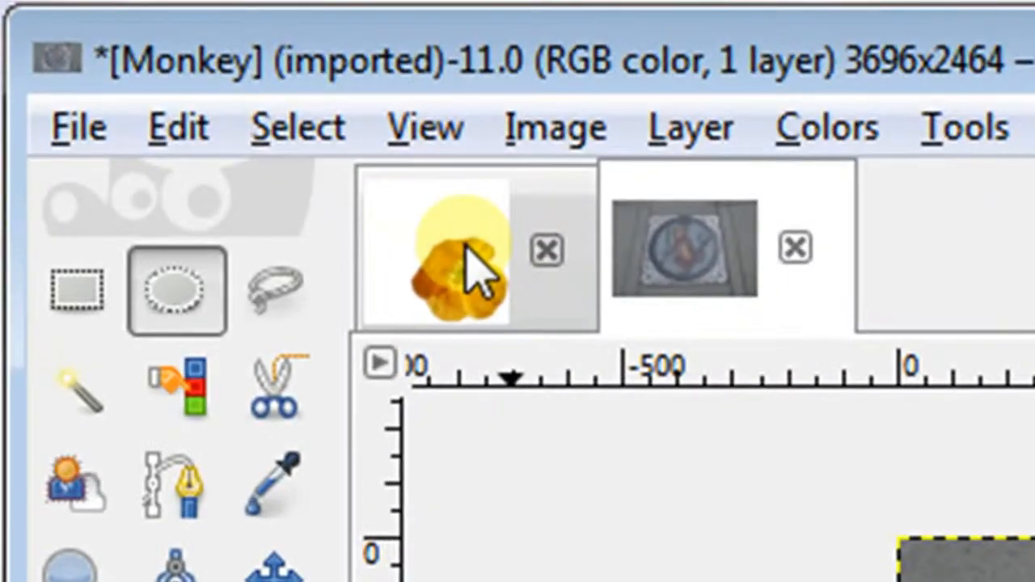
left_click(393, 219)
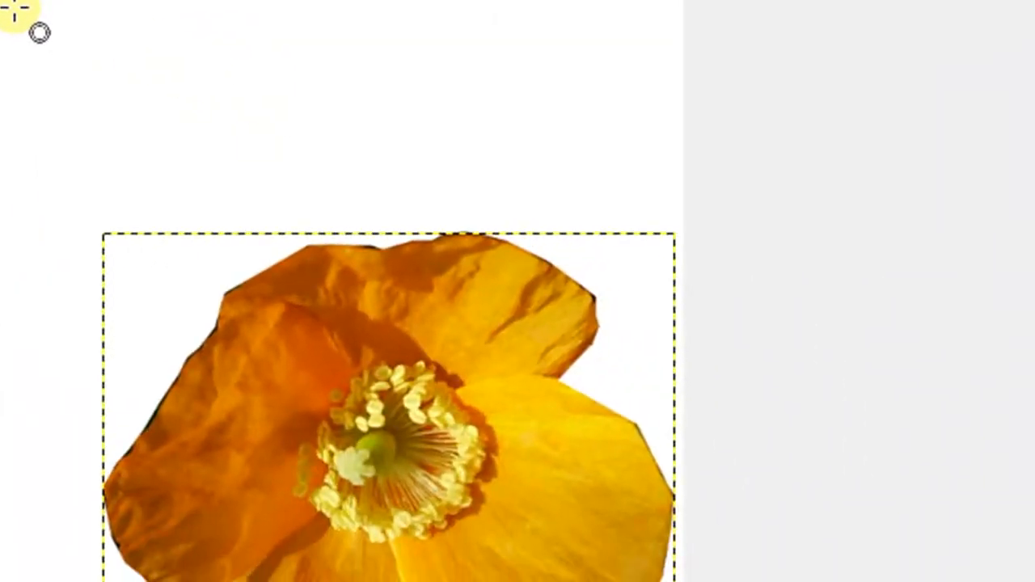
- Paste the copied monkey plaque into the Background image as a new layer
right_click(14, 8)
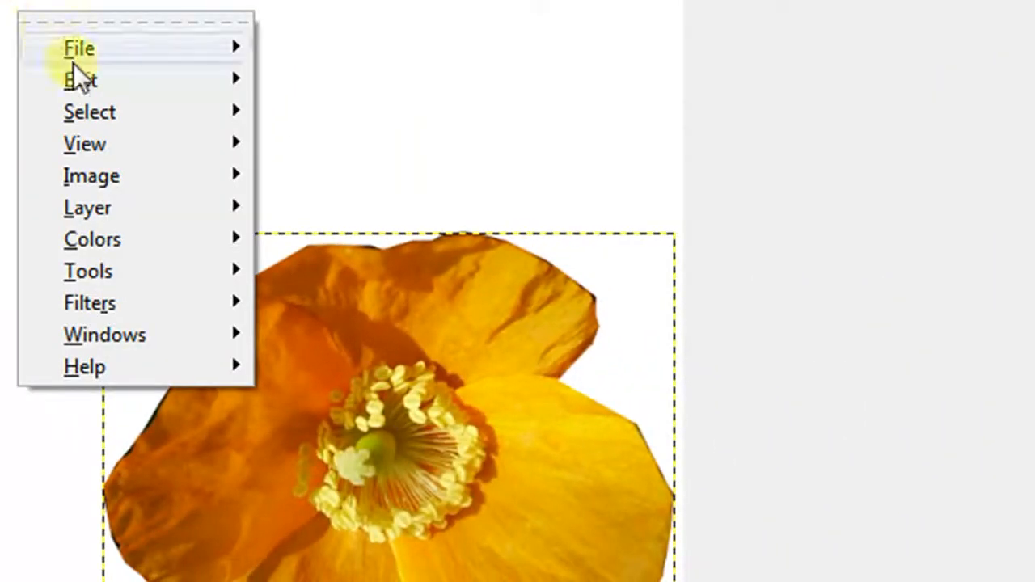
mouse_move(82, 75)
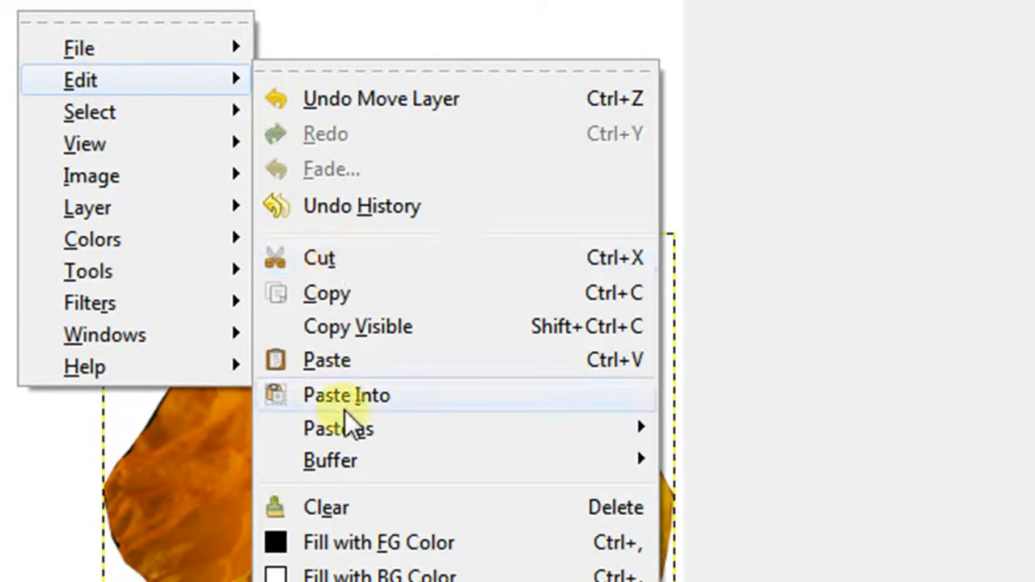
mouse_move(346, 431)
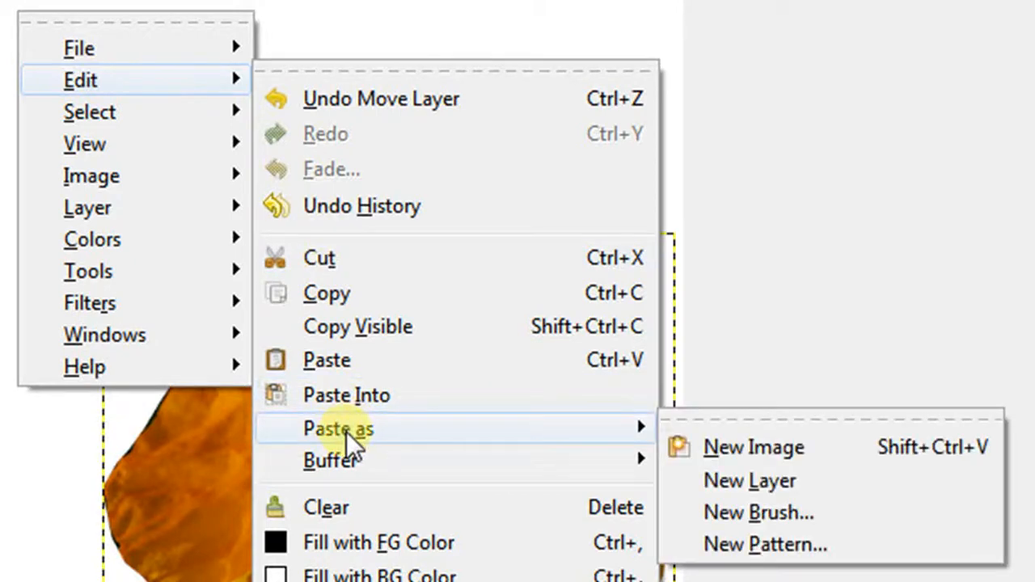
left_click(719, 480)
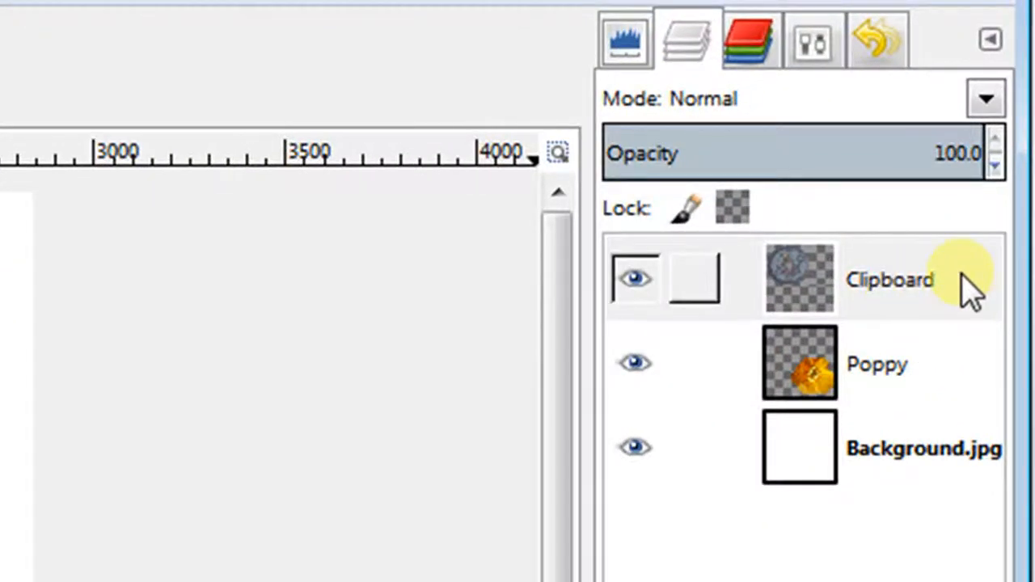
- Rename the pasted plaque layer as Monkey and lower it one step in the stack, beneath the Poppy layer
double_click(919, 296)
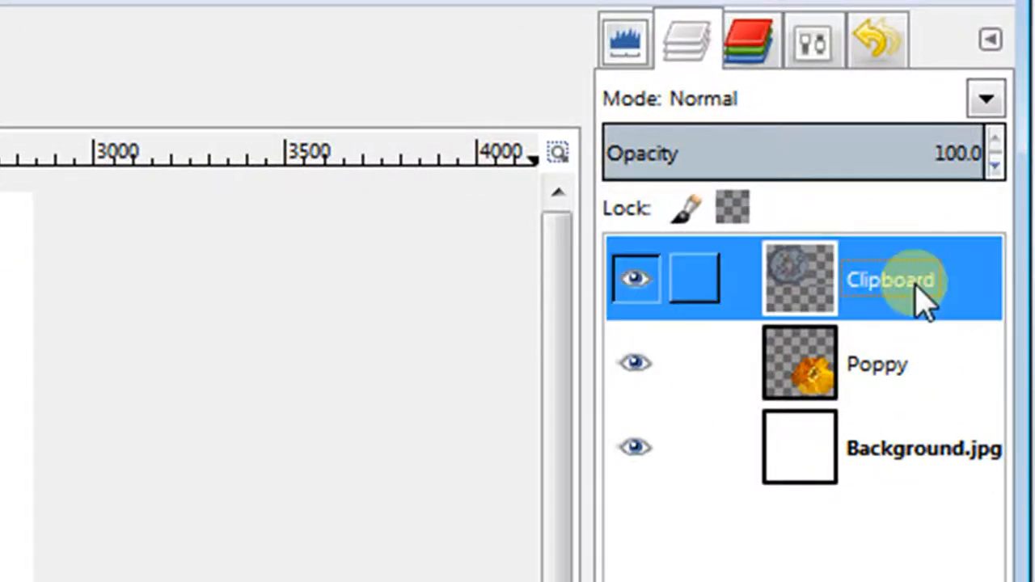
type("Monkey")
key("Return")
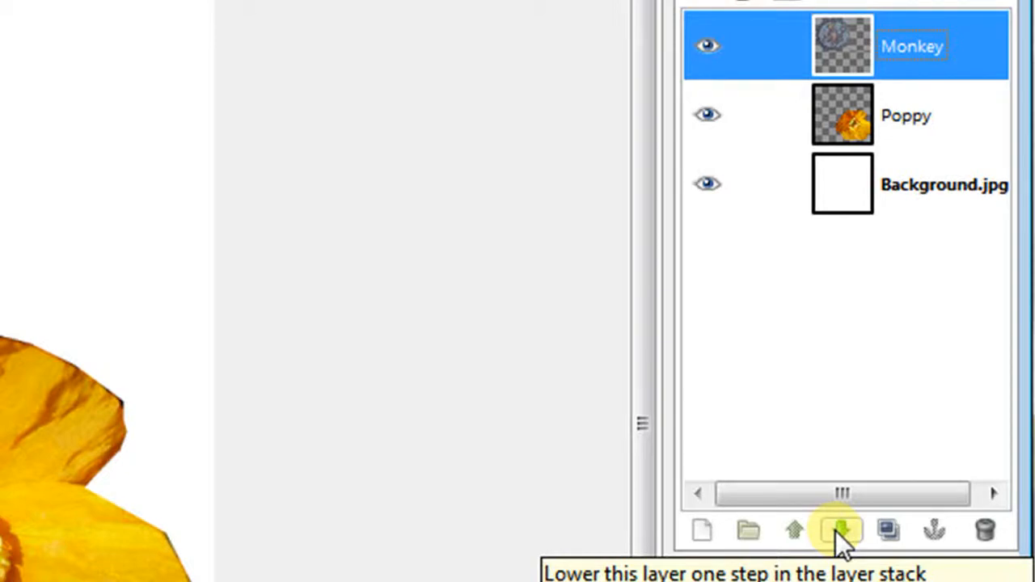
left_click(841, 532)
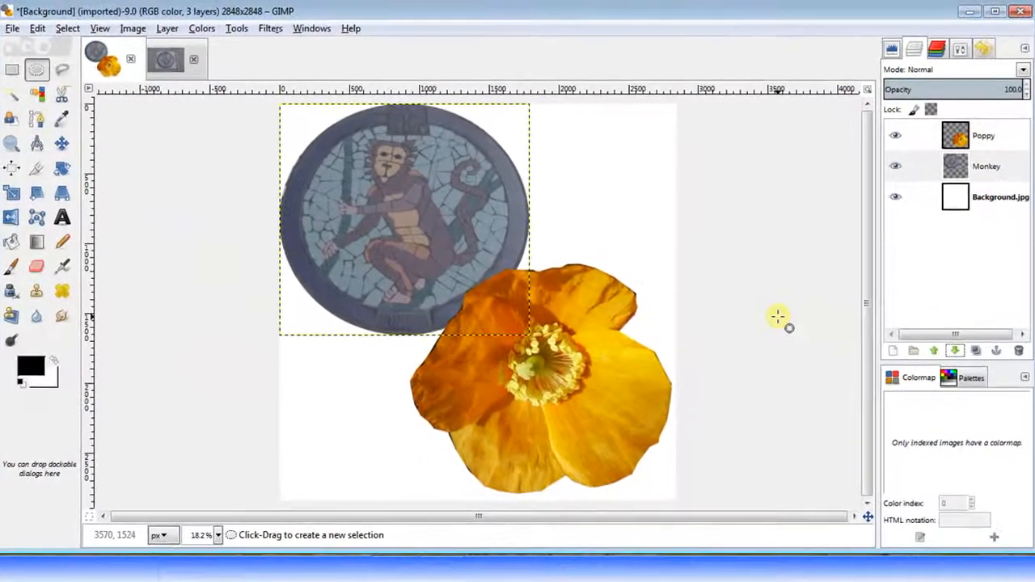
- Close the Monkey source image without saving its changes
left_click(181, 64)
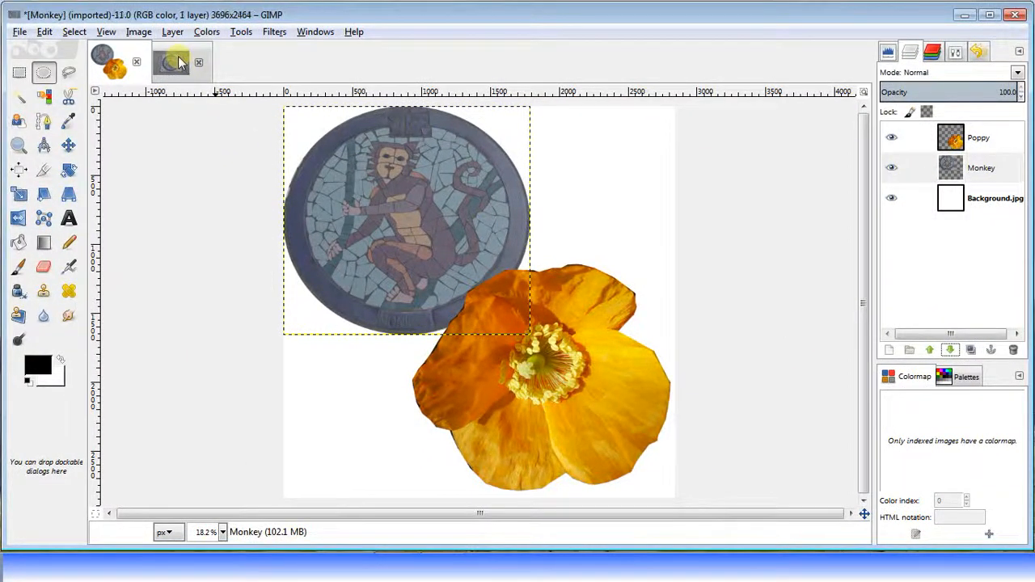
left_click(199, 63)
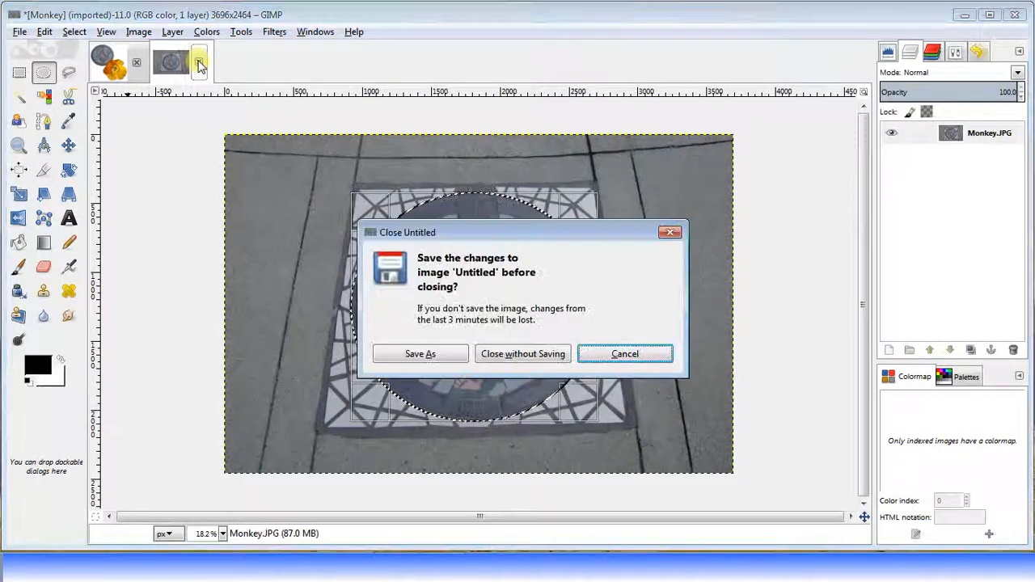
left_click(506, 354)
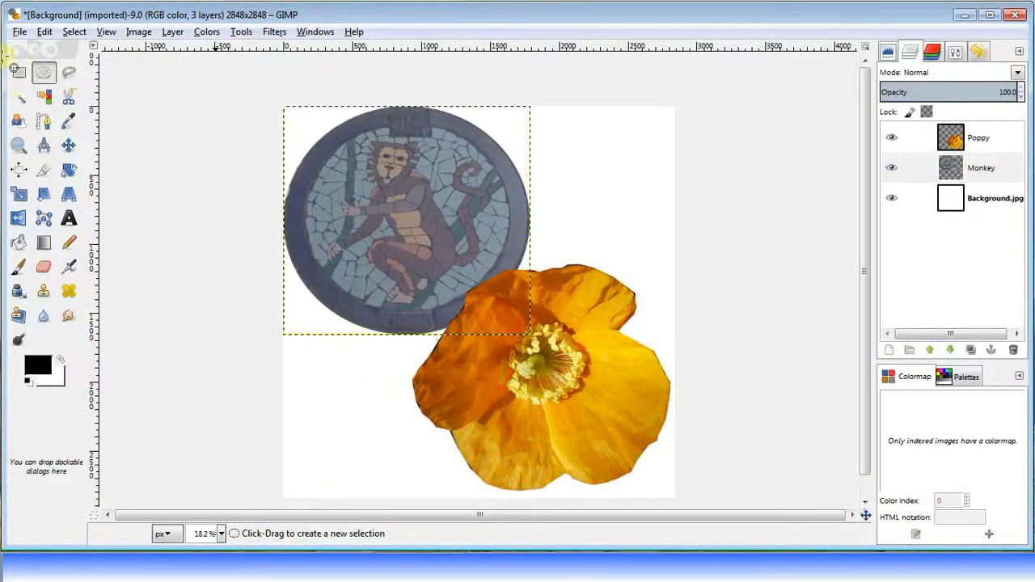
- Open the recently used Lanterns.JPG photo as the next source image
left_click(16, 33)
mouse_move(47, 131)
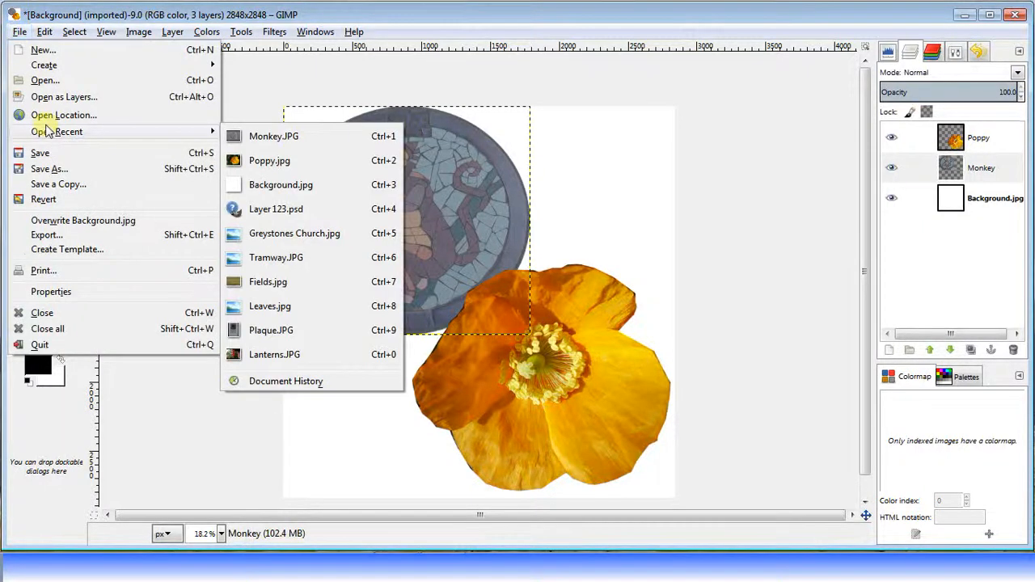
left_click(270, 355)
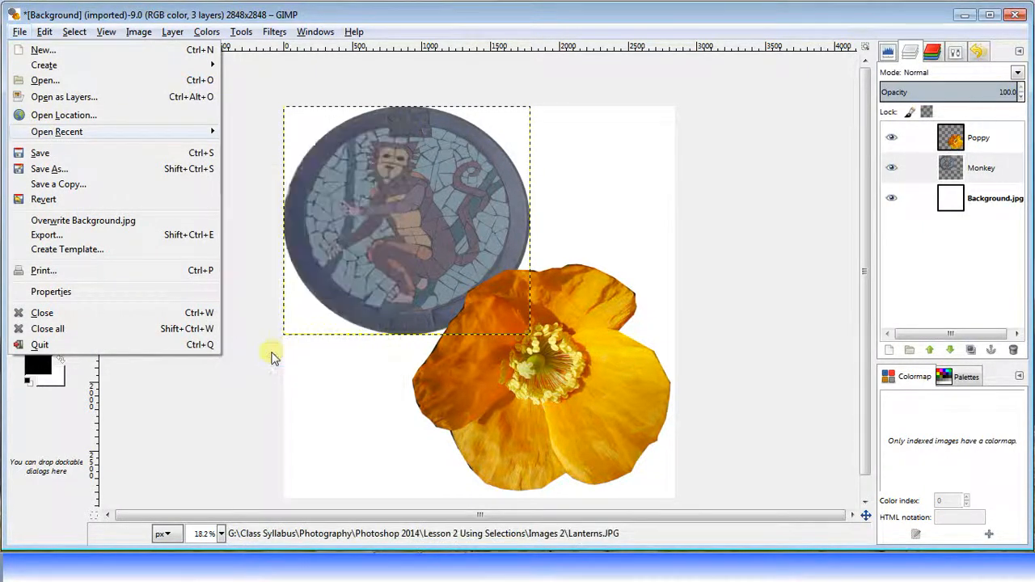
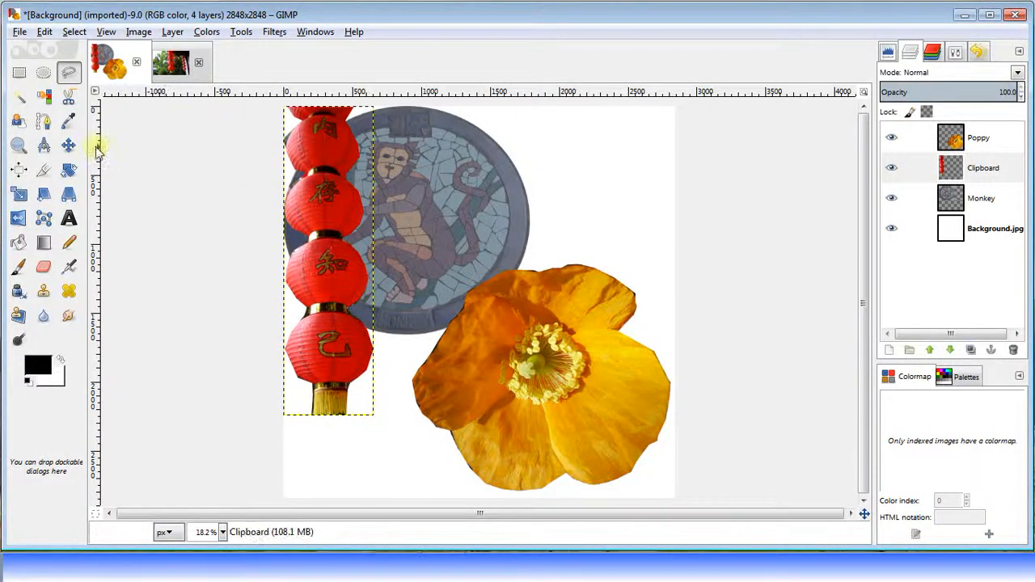
- Move the pasted red lantern layer across to the right edge of the canvas, keeping it flush with the top
left_click(68, 145)
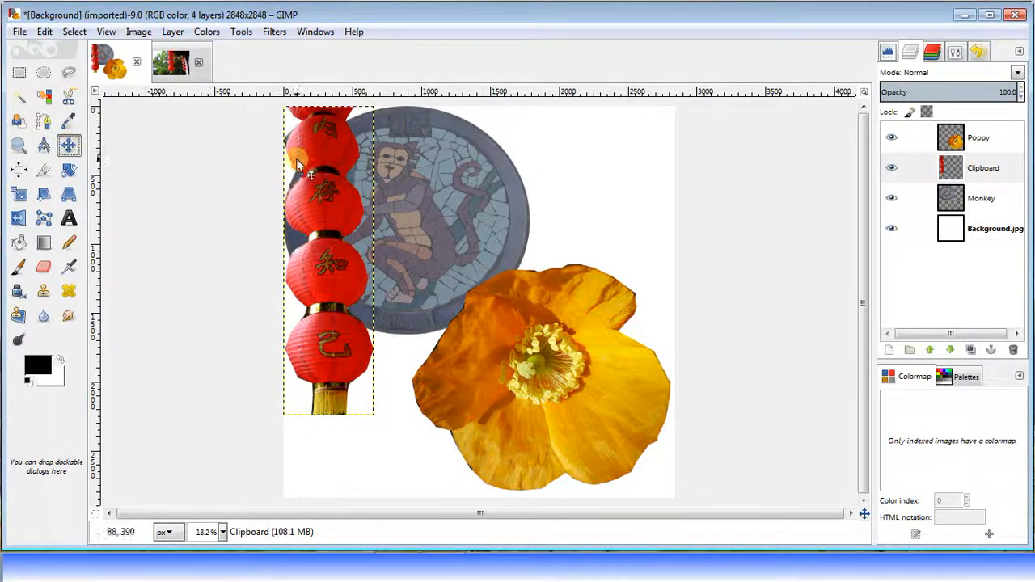
left_click(318, 159)
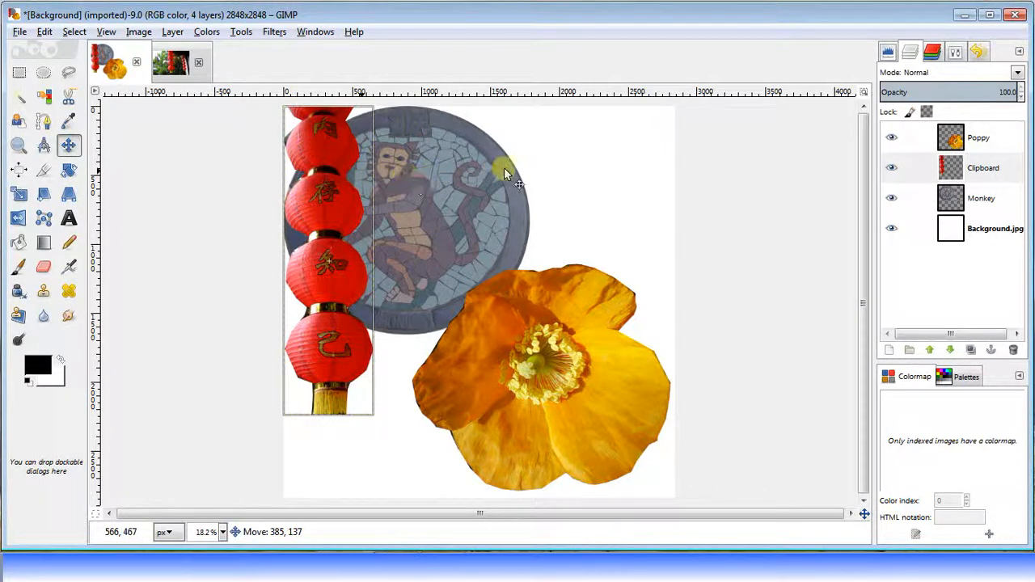
left_click_drag(568, 167, 616, 162)
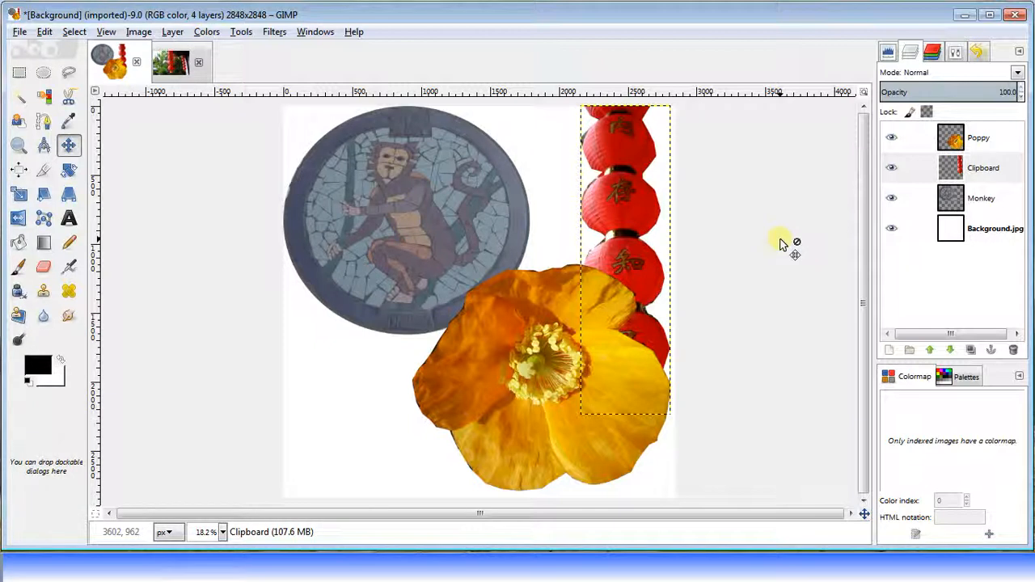
- Rename the pasted lantern layer as Lantern and raise it one step in the stack, above the Poppy layer
double_click(983, 169)
type("Lantern")
key("Return")
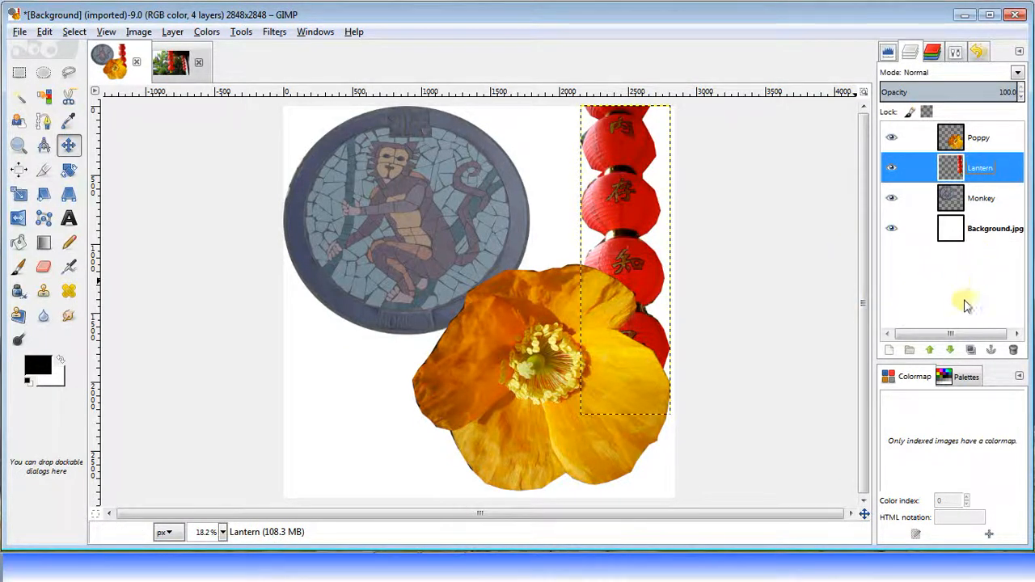
left_click(930, 351)
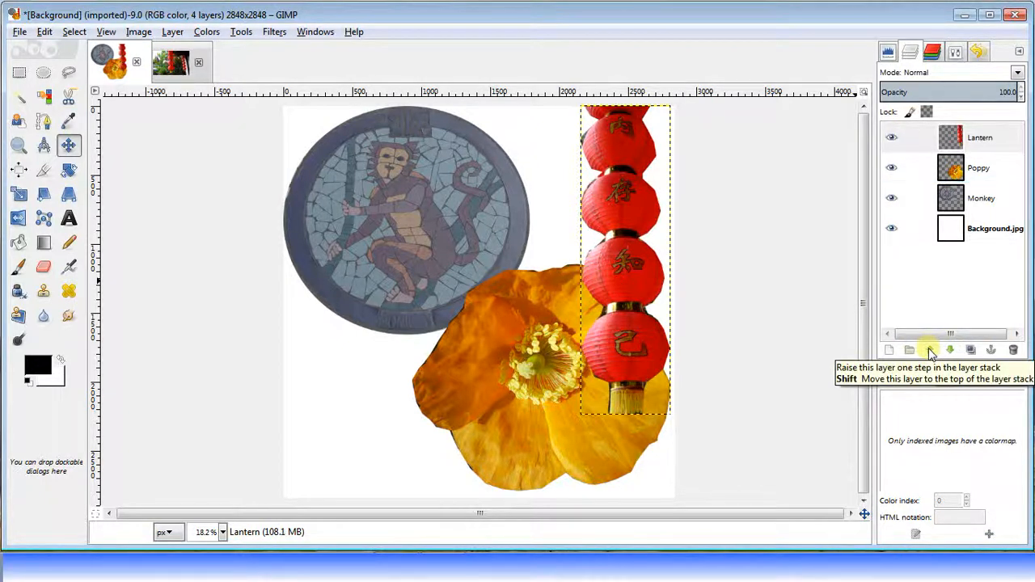
- Open the recently used Plaque.JPG photo and rotate it into the standard orientation
left_click(20, 33)
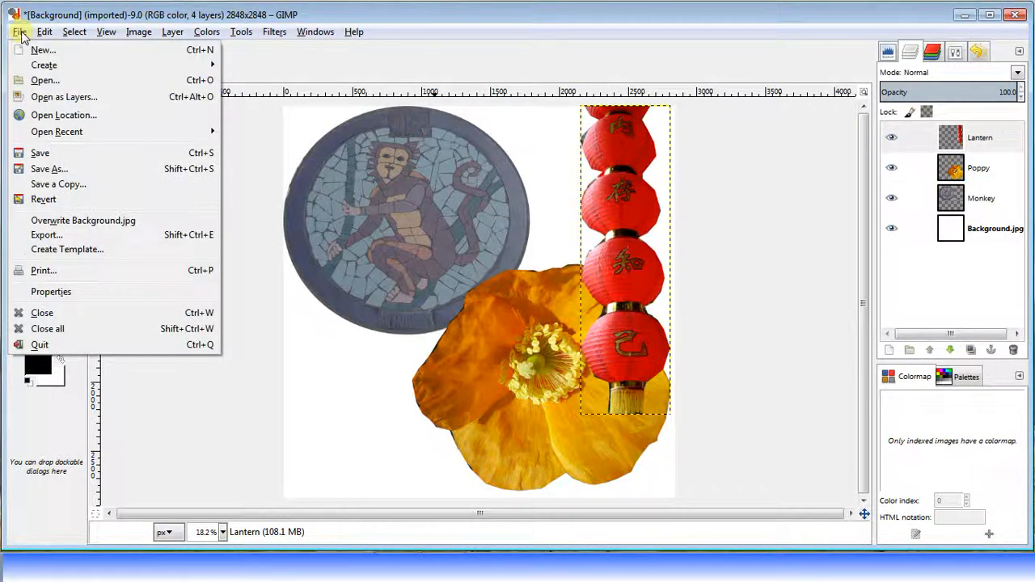
mouse_move(62, 138)
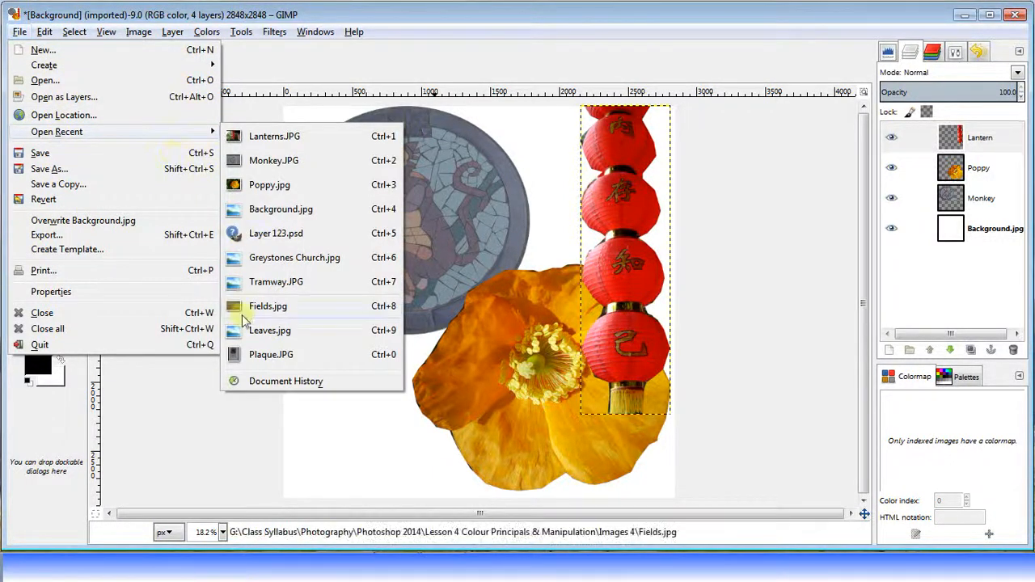
left_click(261, 354)
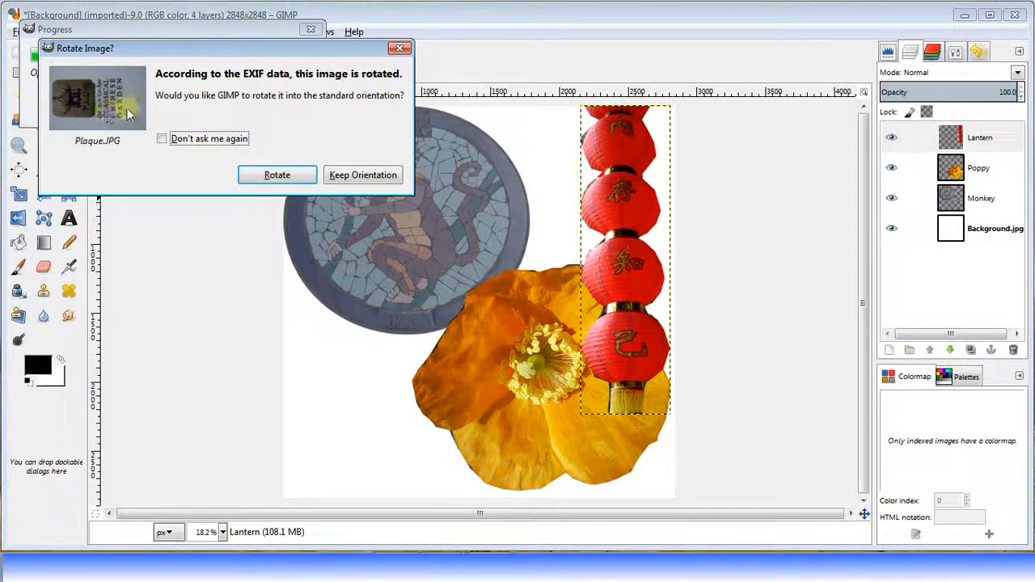
left_click(277, 175)
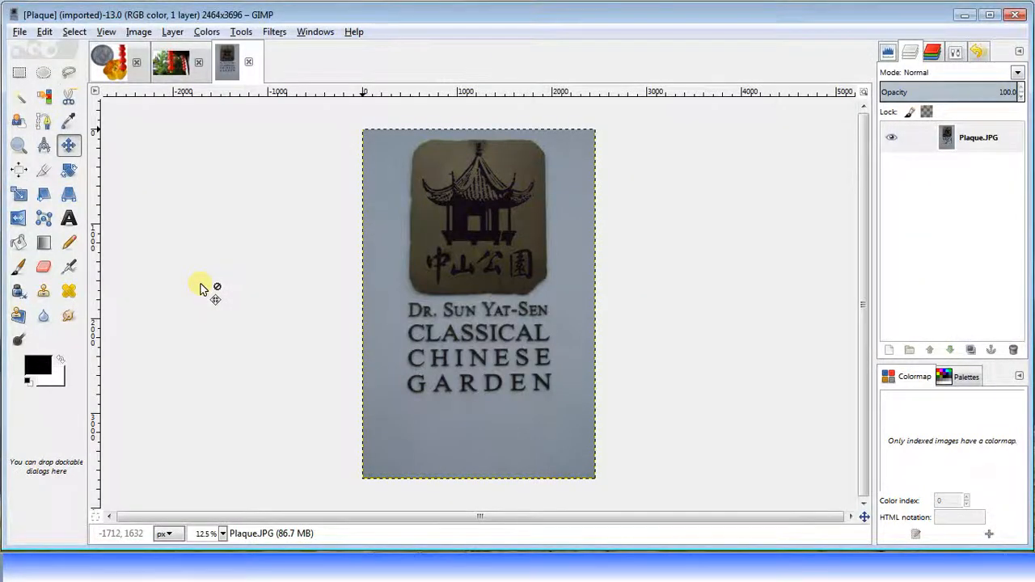
- Draw a rectangular selection around the pagoda emblem and its lettering, pulling the right side in close to the text
left_click(19, 75)
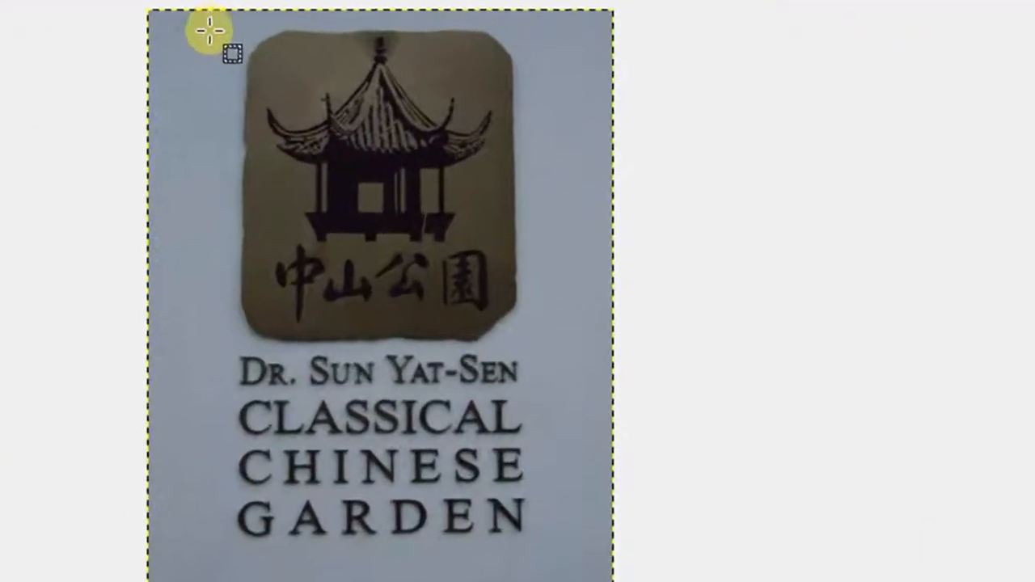
left_click_drag(210, 31, 557, 563)
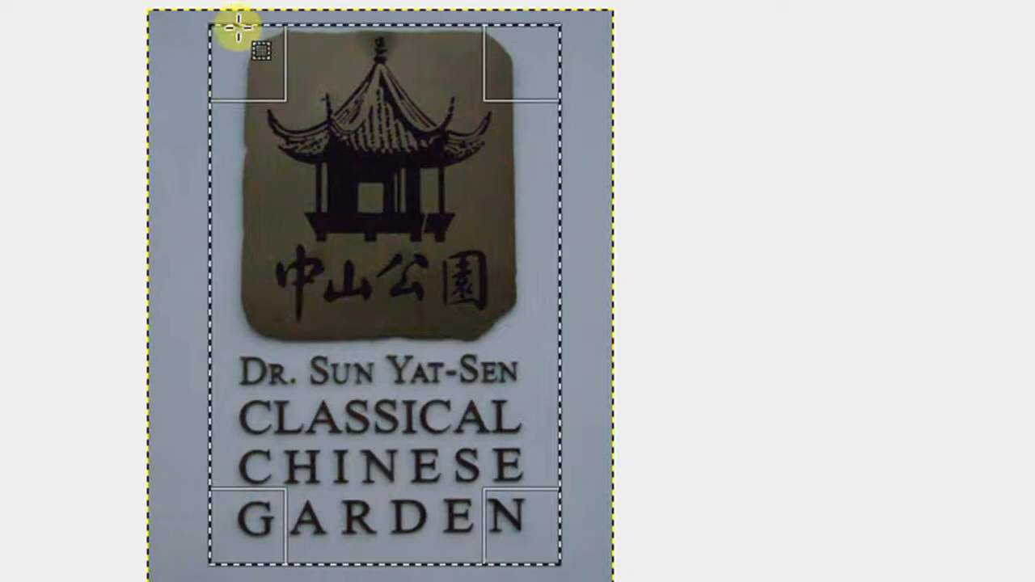
left_click_drag(250, 66, 252, 73)
left_click_drag(514, 65, 478, 57)
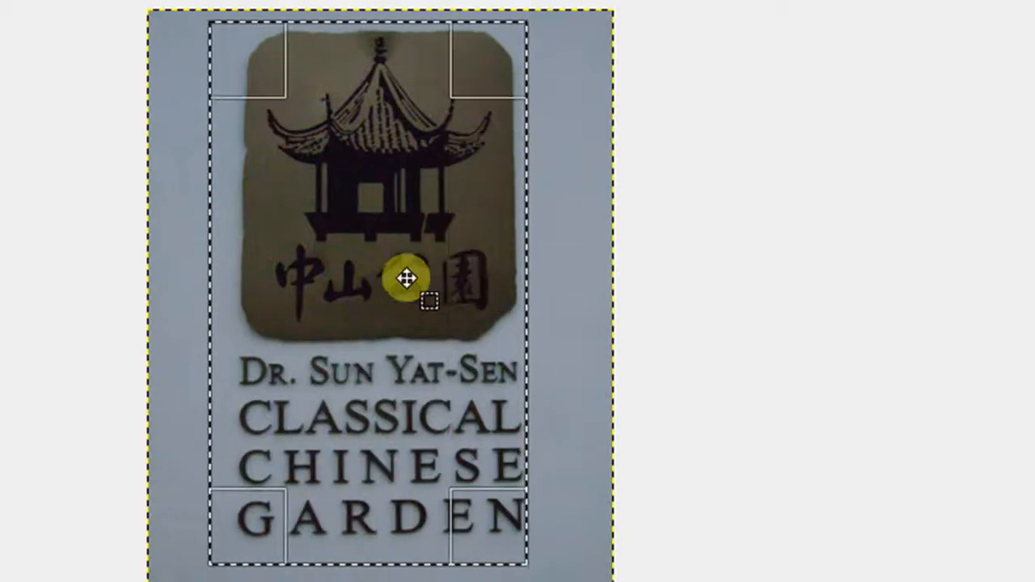
- Copy the selected plaque area and switch back to the Background image
right_click(384, 241)
mouse_move(452, 314)
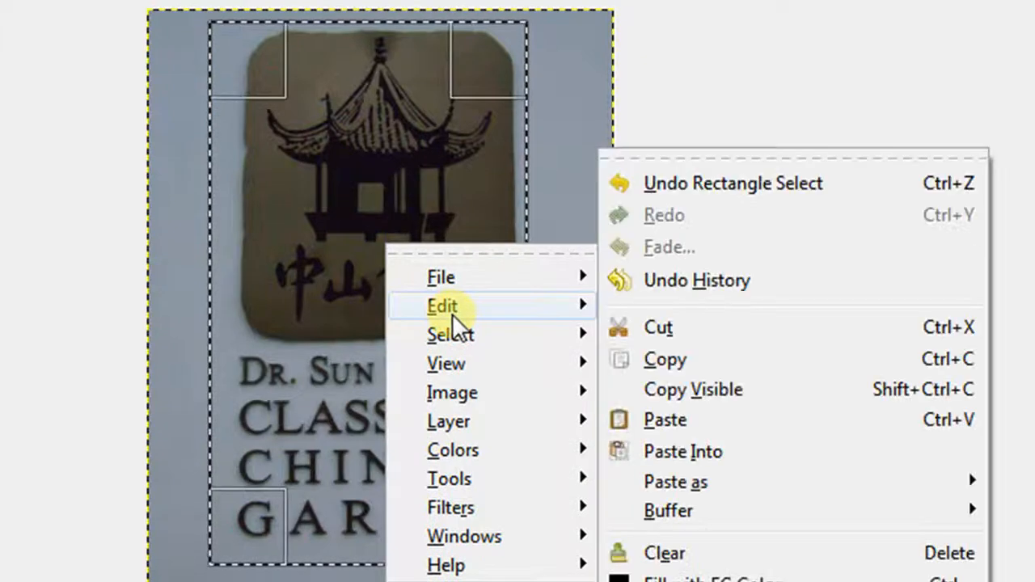
left_click(665, 359)
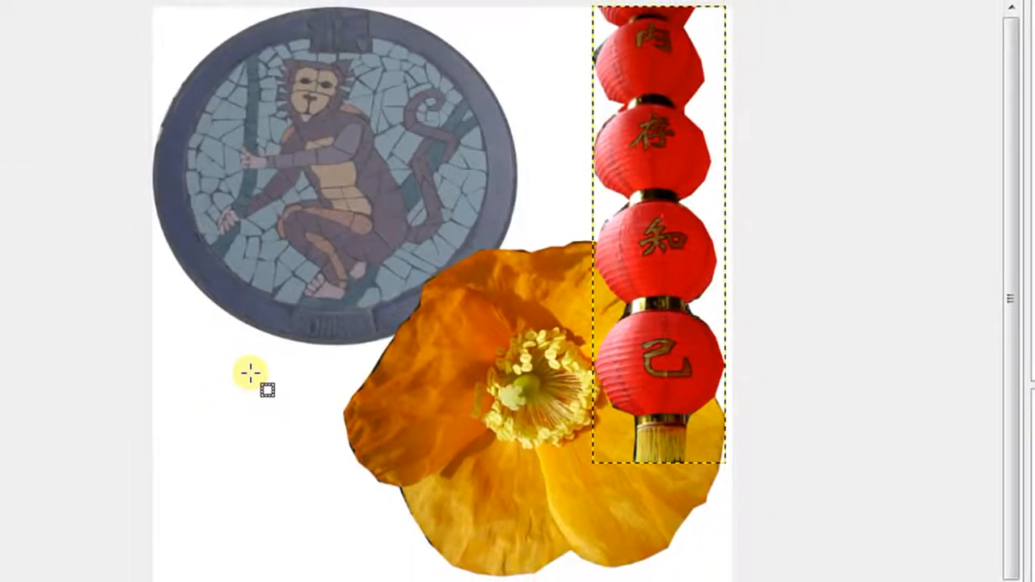
- Paste the copied plaque into the Background image as a new layer and close the Plaque source image without saving
right_click(251, 374)
mouse_move(296, 421)
mouse_move(462, 389)
left_click(718, 426)
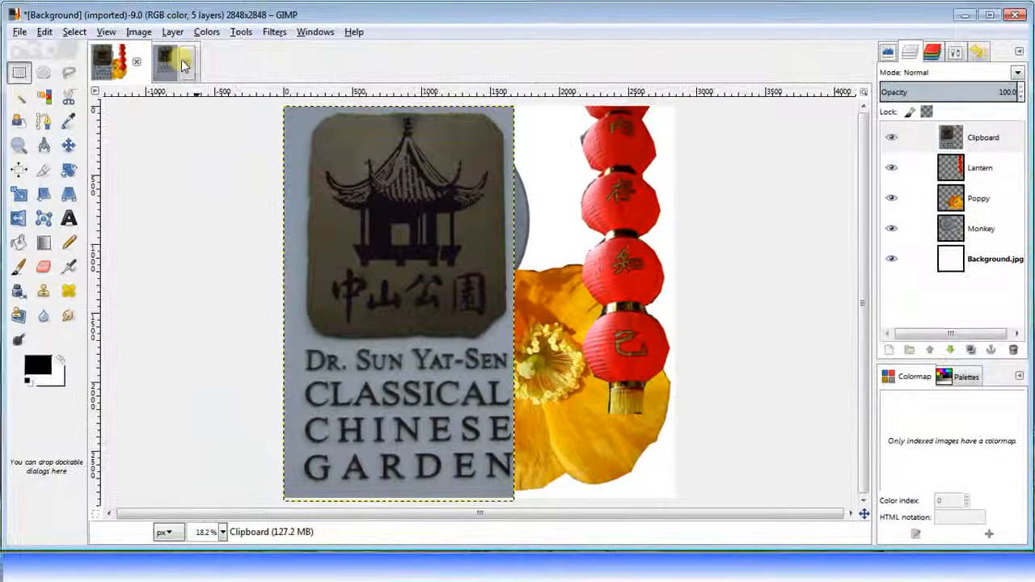
left_click(127, 21)
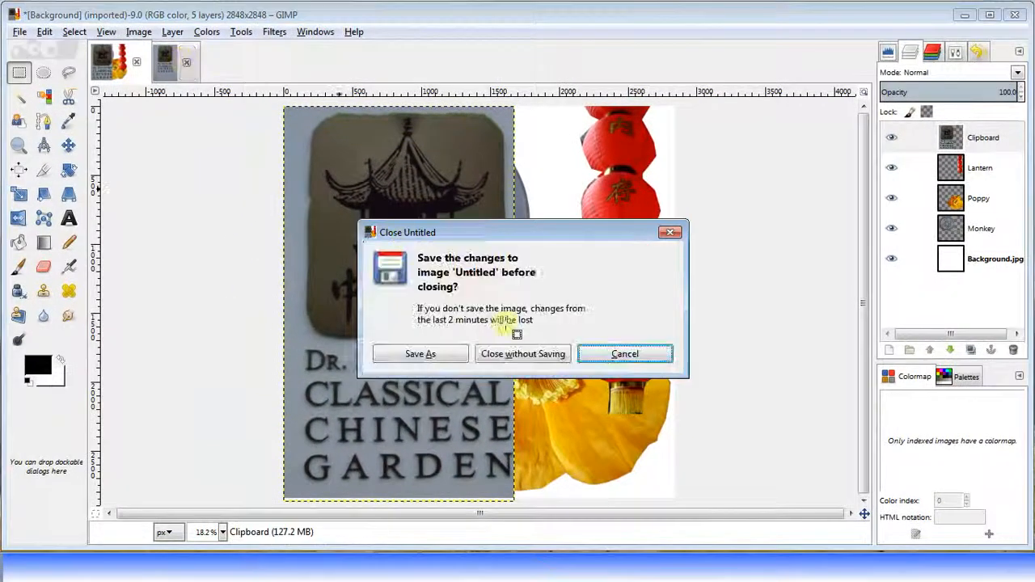
left_click(532, 356)
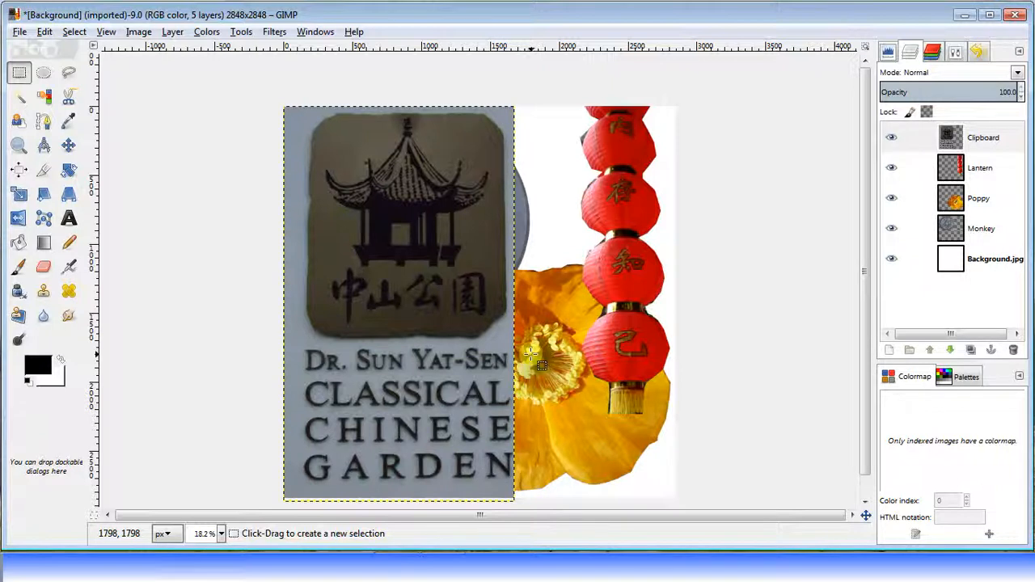
- Scale the pasted plaque layer proportionally to a height of 1400 px and move it to the canvas's lower-left area, beneath the monkey
left_click(172, 32)
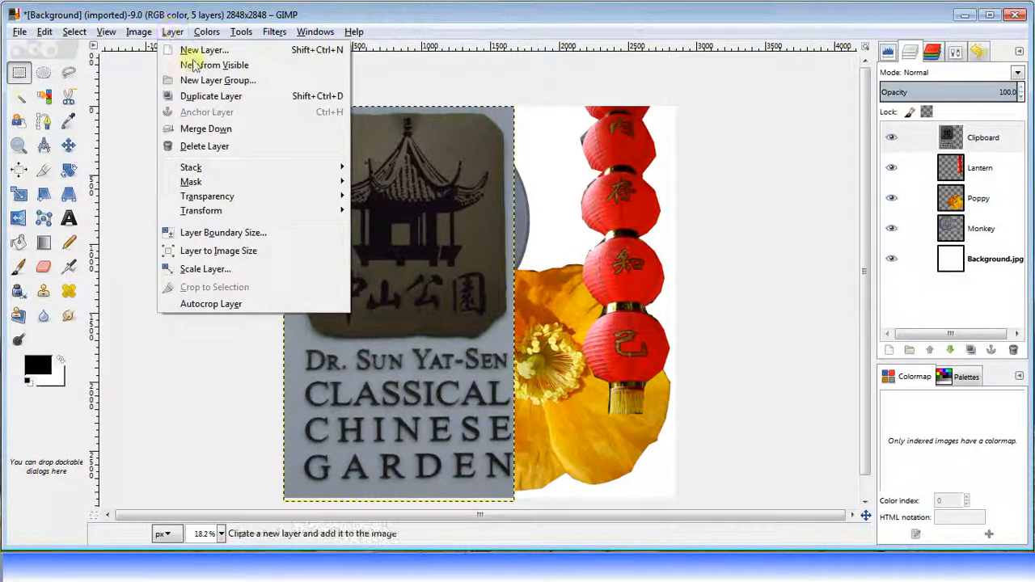
left_click(205, 269)
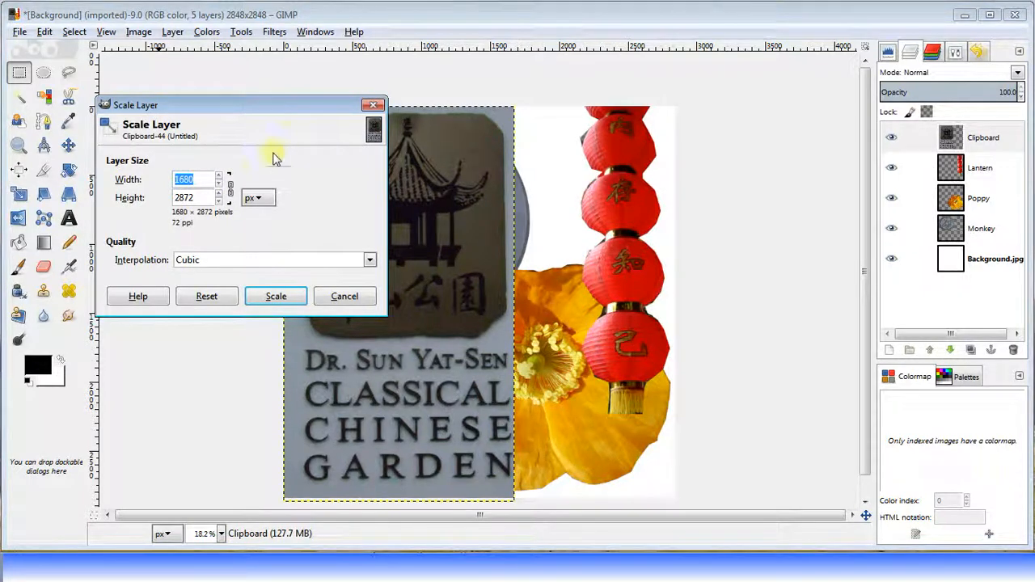
left_click(195, 197)
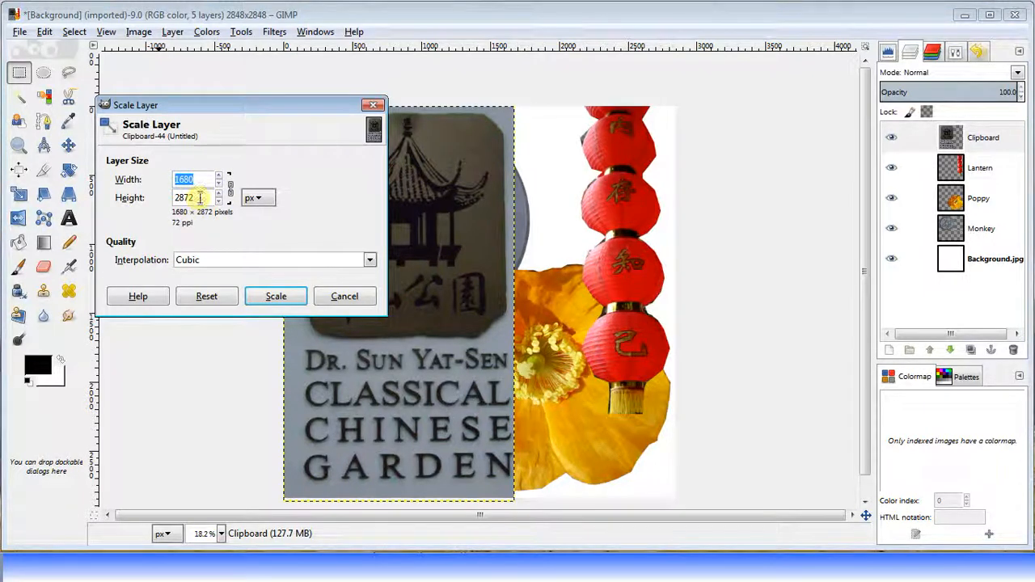
double_click(190, 198)
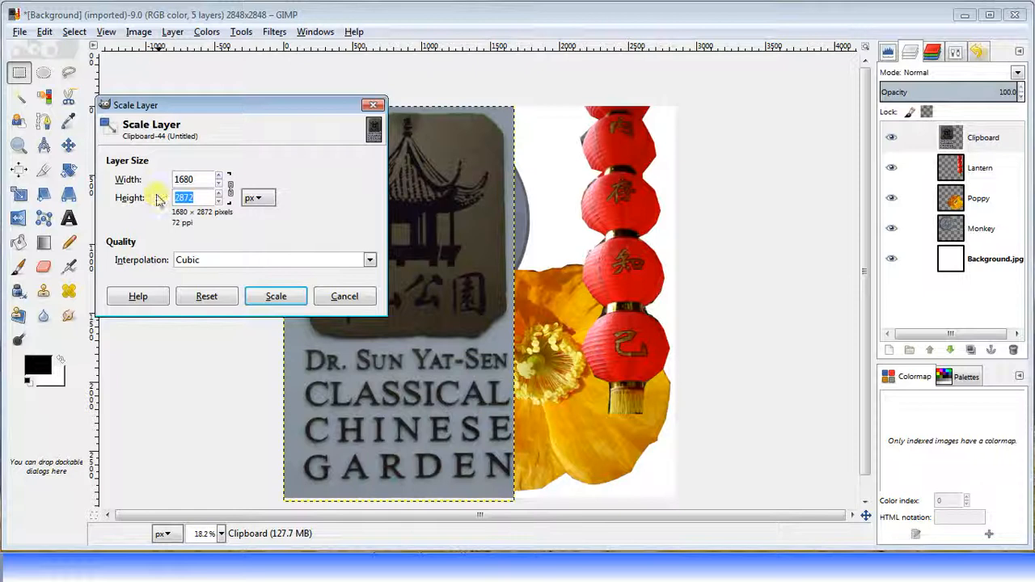
type("1400")
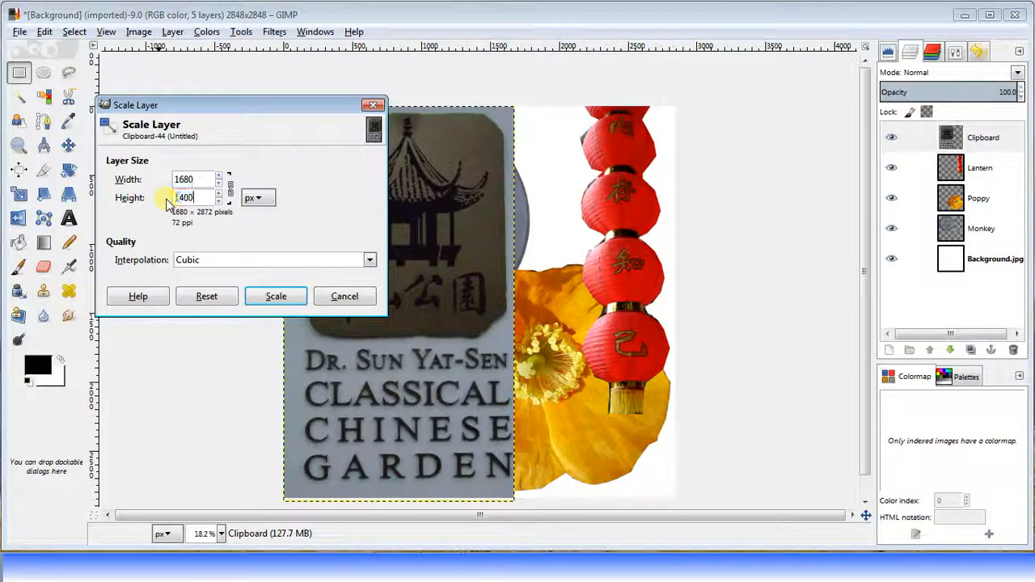
left_click(205, 179)
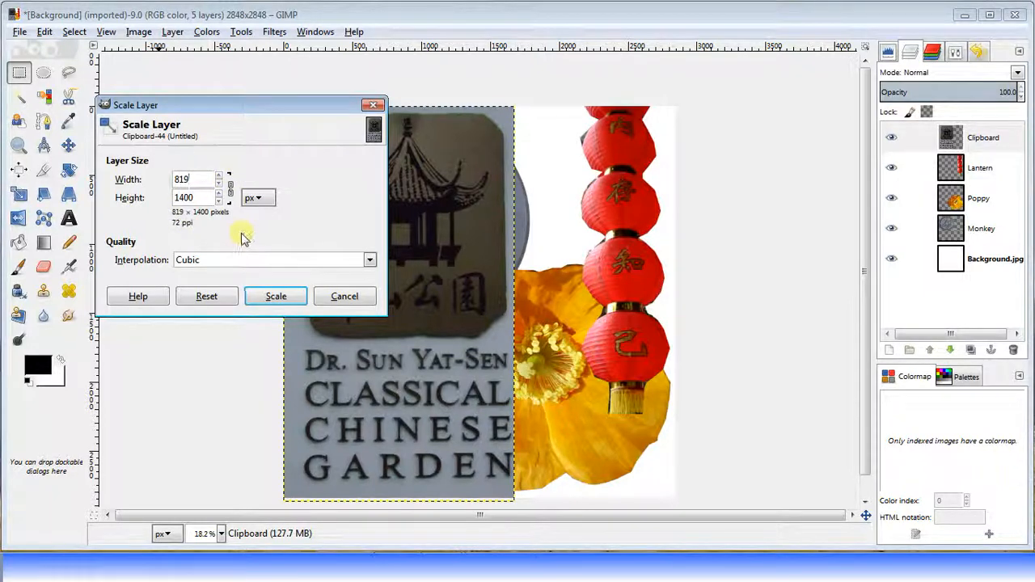
left_click(271, 296)
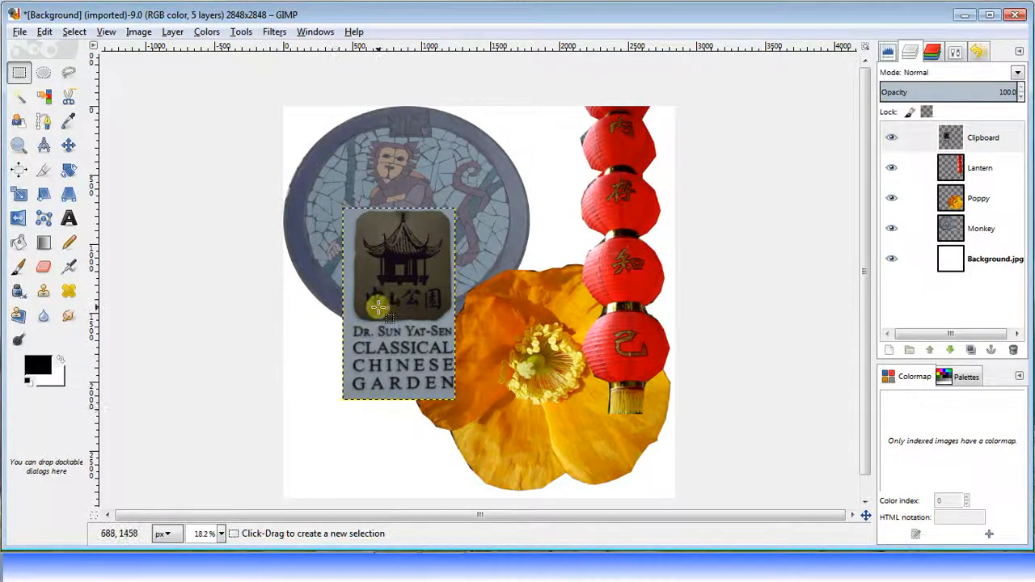
key("m")
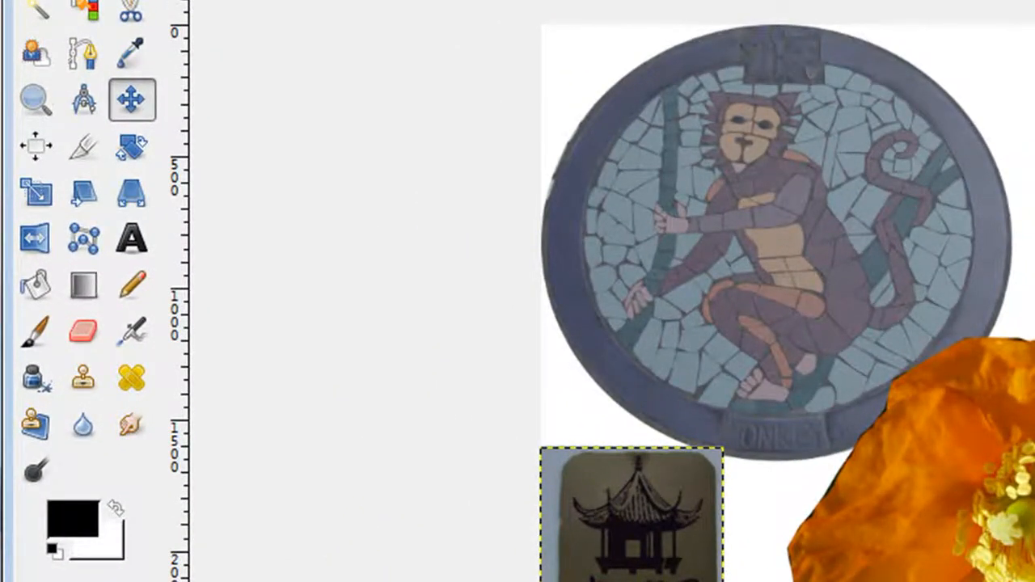
- Sample the grey-blue from the plaque's surround as the foreground colour and fill the white Background.jpg layer with it
left_click(127, 52)
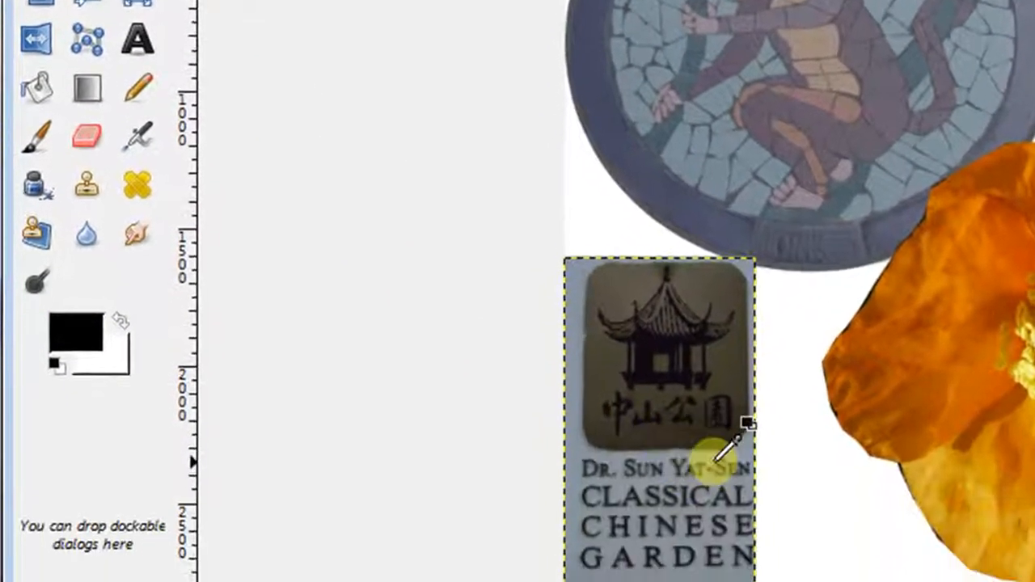
left_click(747, 433)
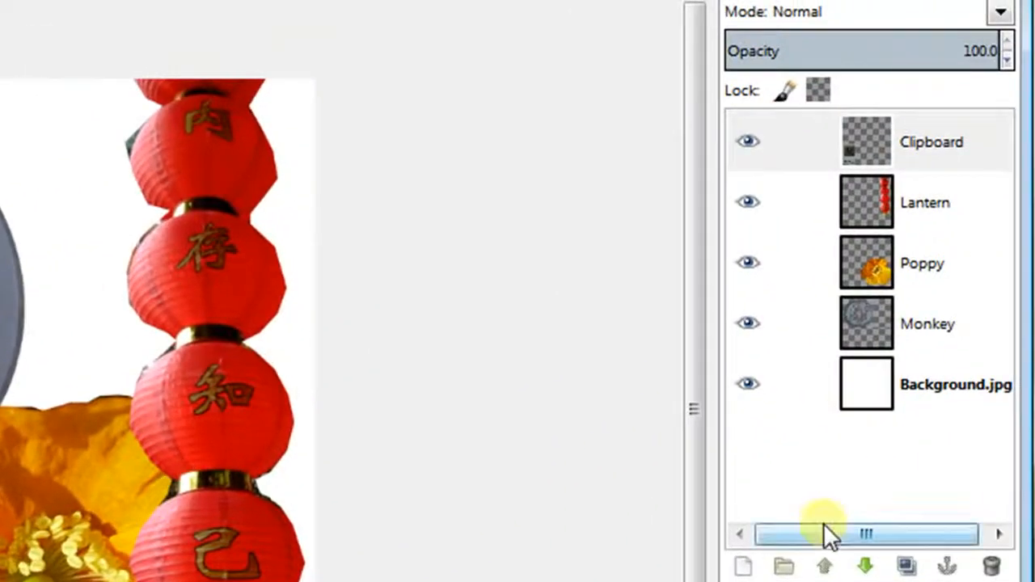
left_click(958, 383)
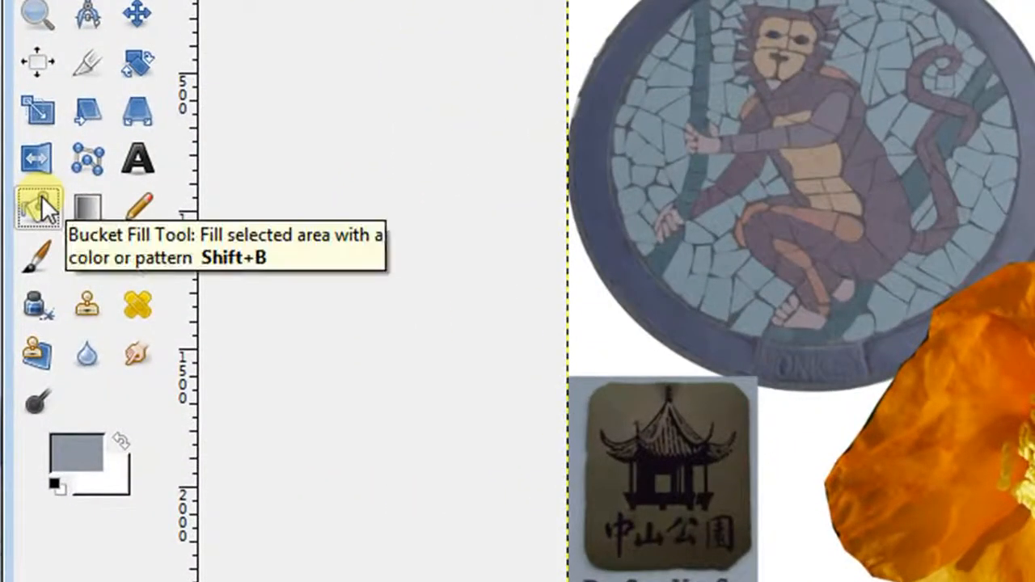
left_click(20, 242)
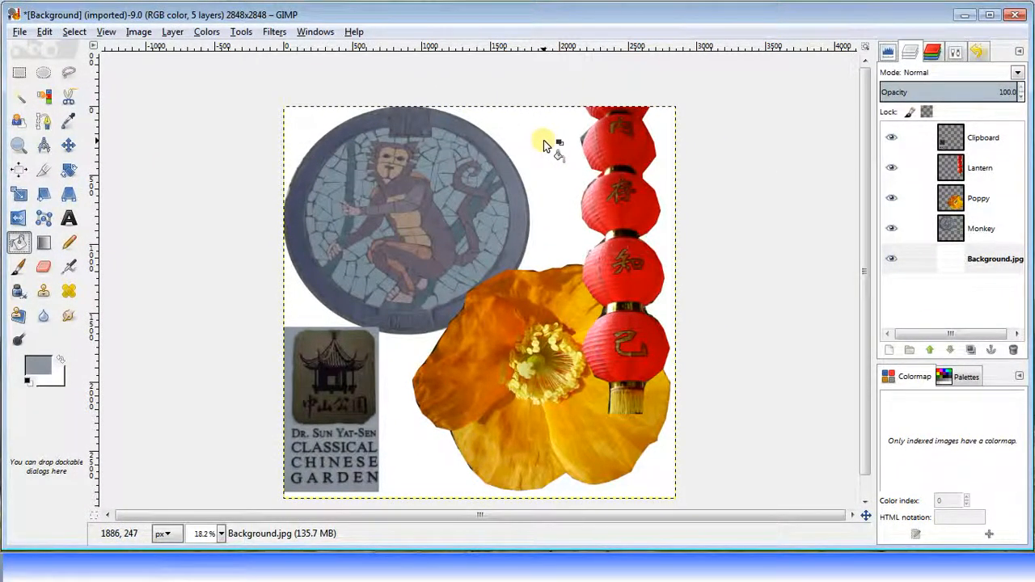
left_click(543, 142)
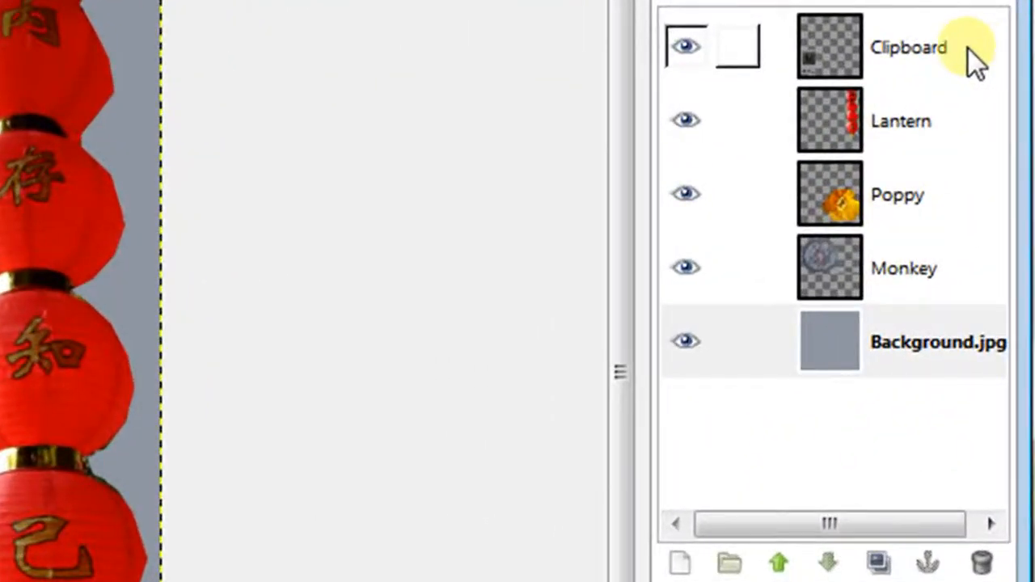
- Lower the pasted plaque layer (Clipboard) in the layer stack to sit directly beneath Monkey and above Background.jpg
left_click(968, 48)
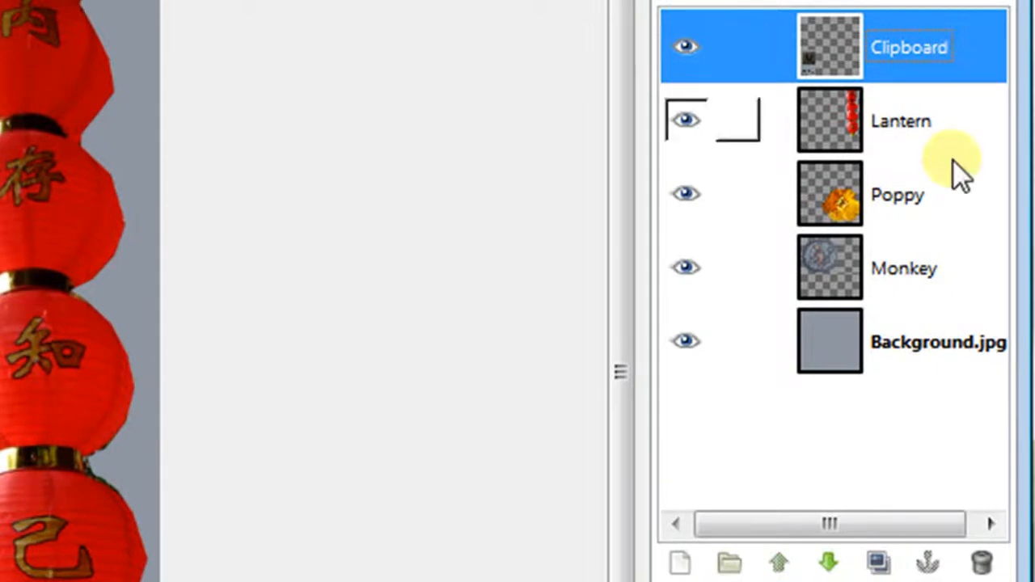
left_click_drag(948, 46, 216, 400)
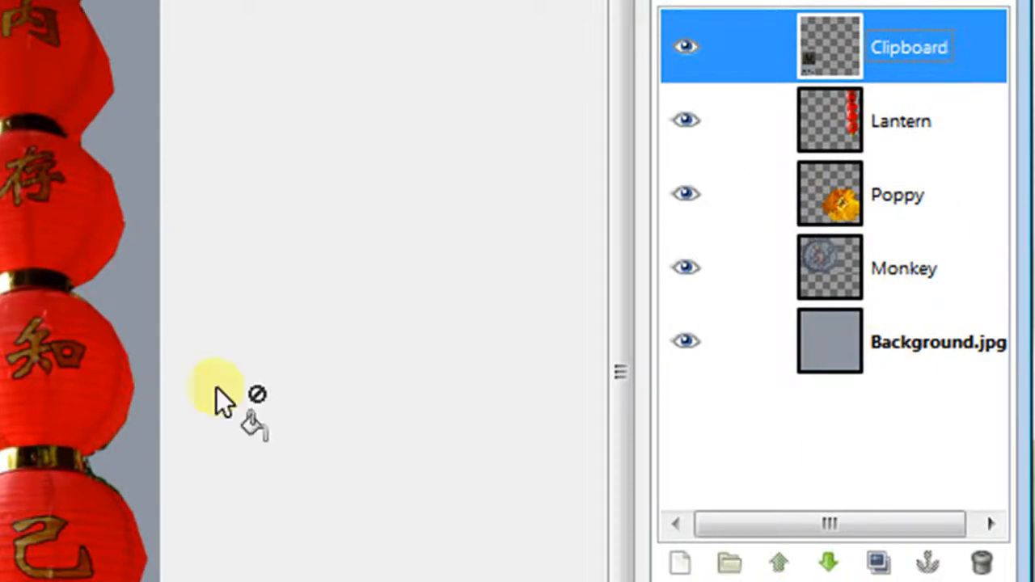
left_click(828, 561)
left_click(829, 562)
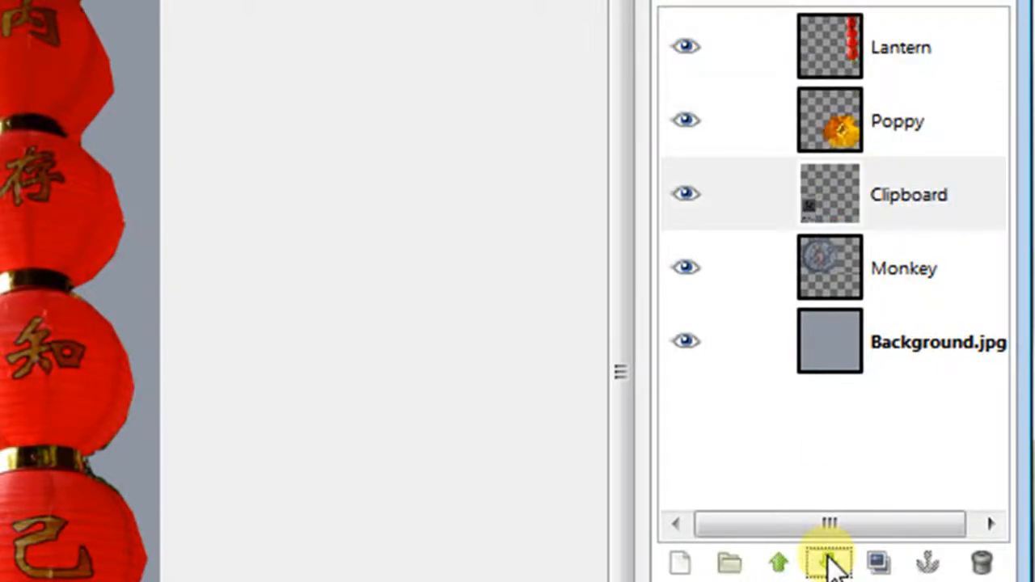
left_click(828, 562)
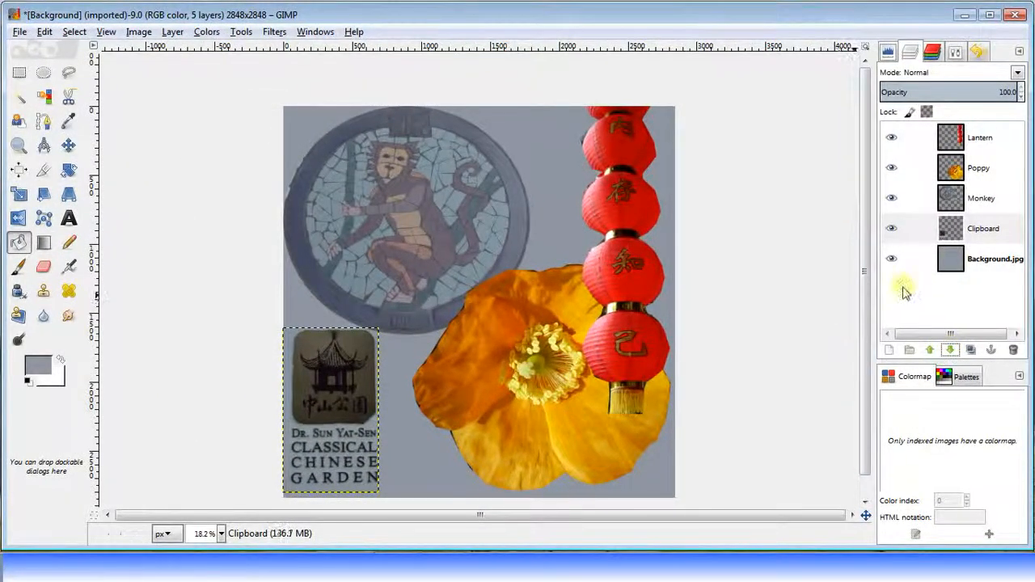
- Make Background.jpg the active layer and switch to the Ellipse Select tool
left_click(1015, 265)
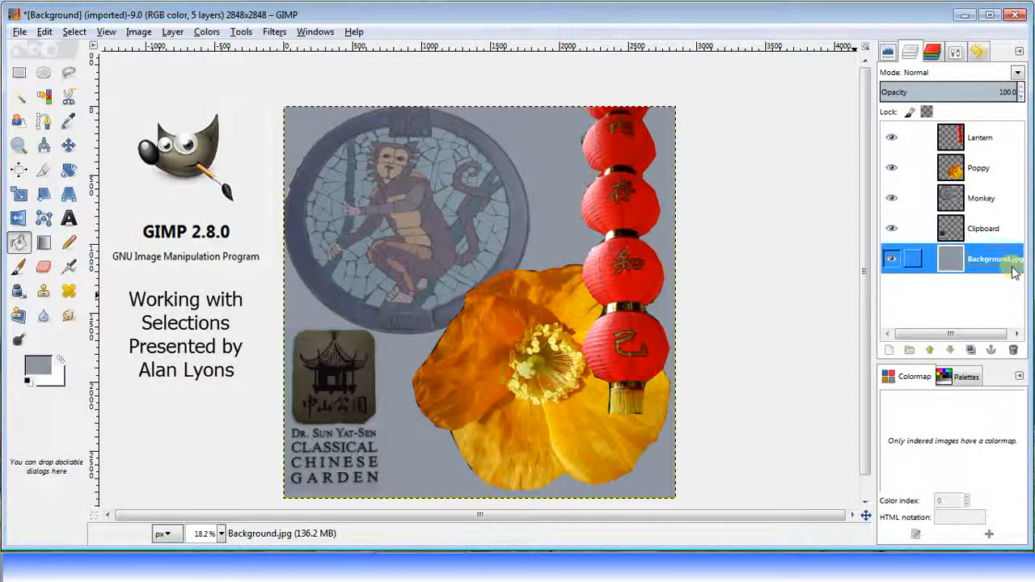
key("e")
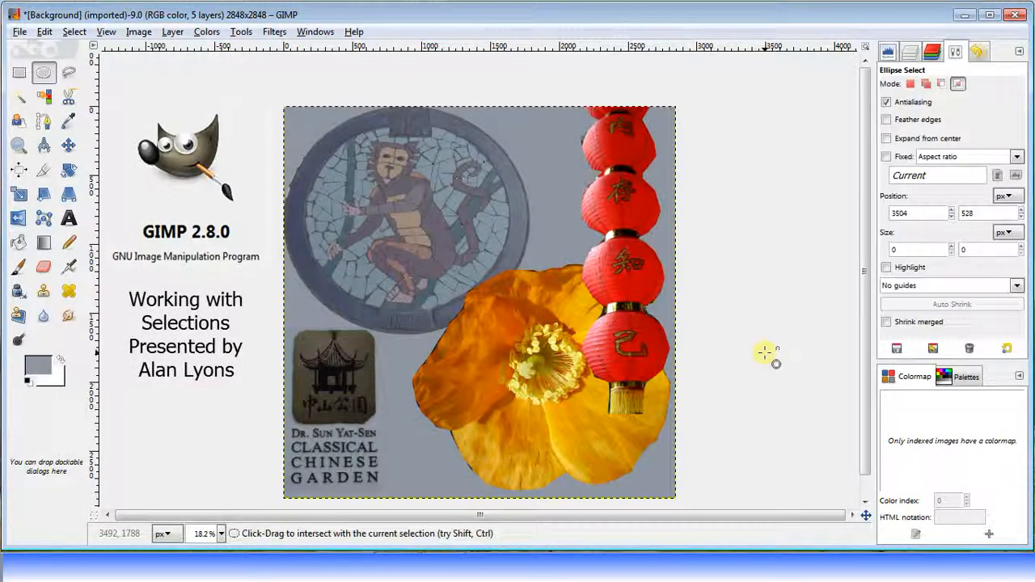